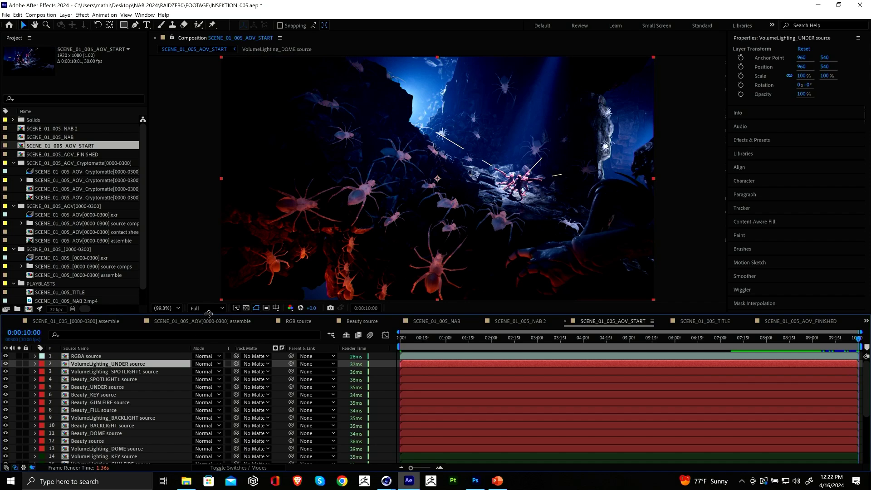
Enlarge the timeline area and hide the top eleven layers one by one, from RGBA source down to Beauty_DOME source.
left_click_drag(208, 313, 208, 281)
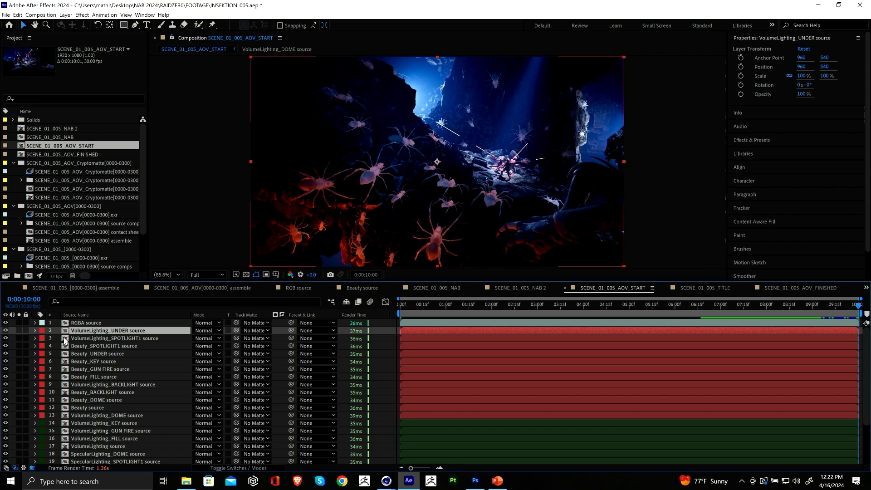
left_click(5, 323)
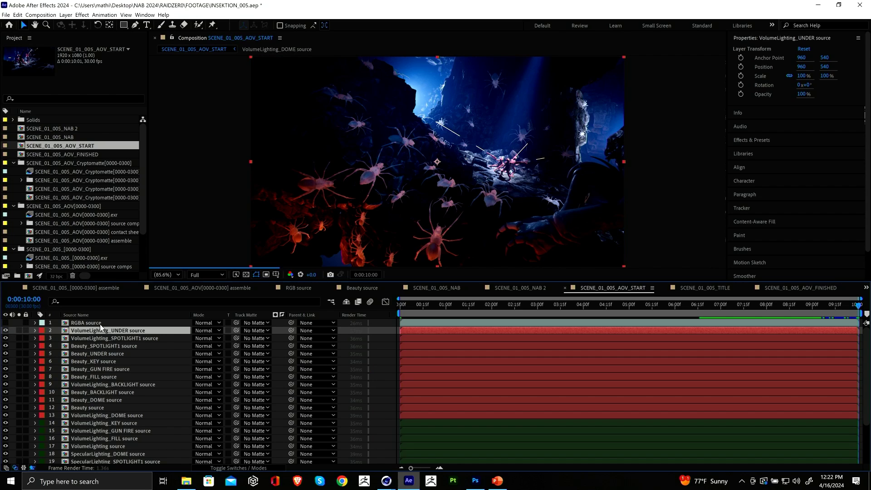
left_click(5, 330)
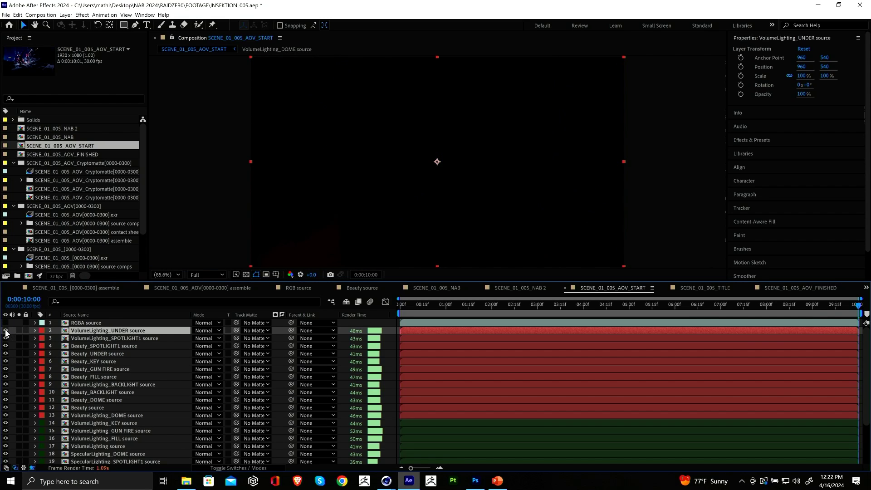
left_click(5, 338)
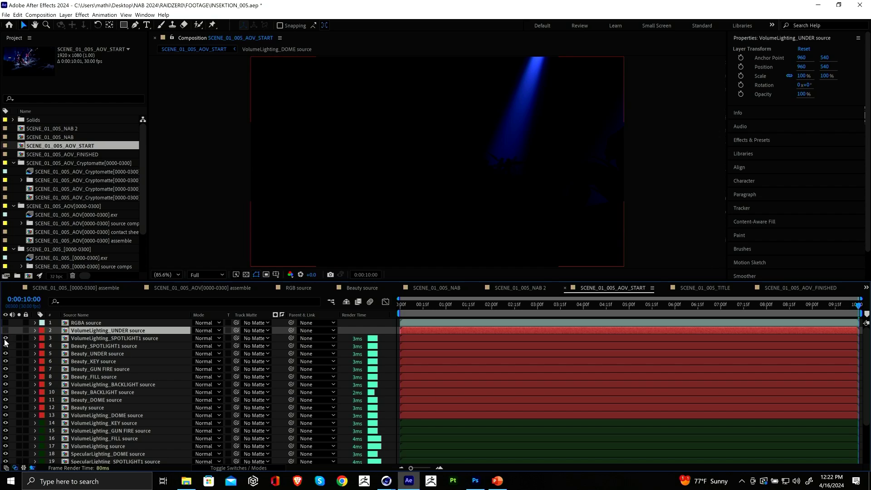
left_click(5, 346)
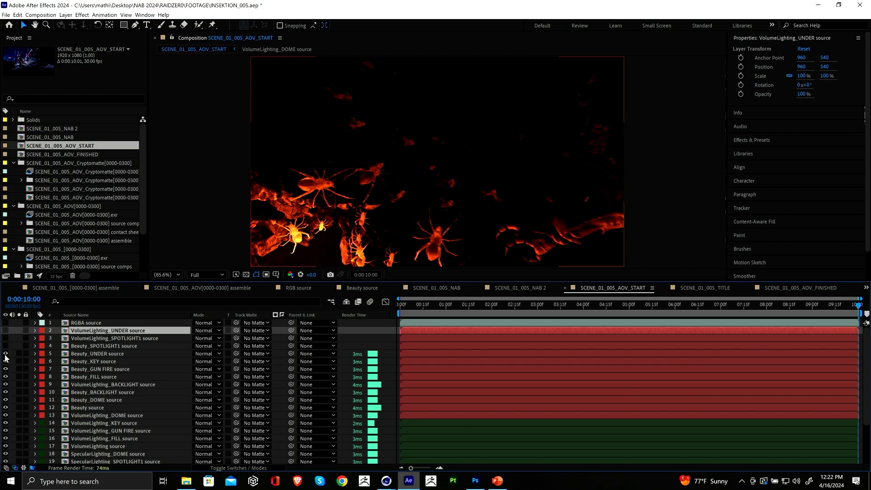
left_click(6, 353)
left_click(6, 361)
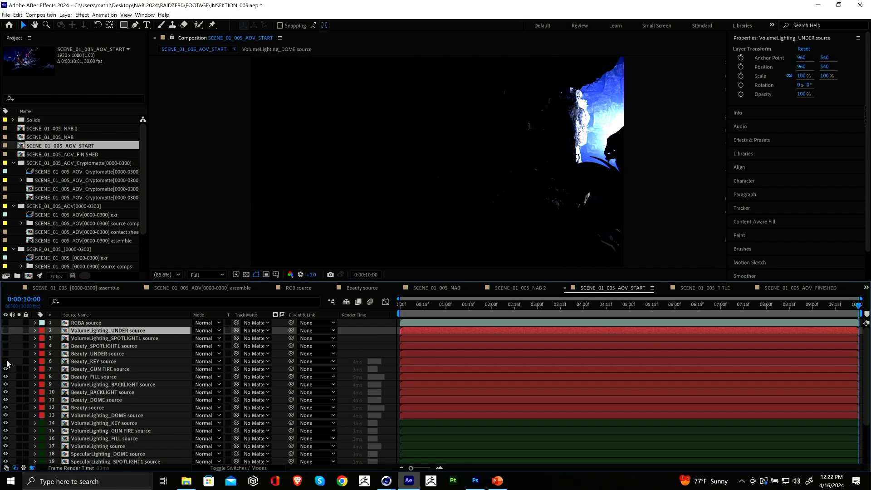
left_click(5, 369)
left_click(5, 376)
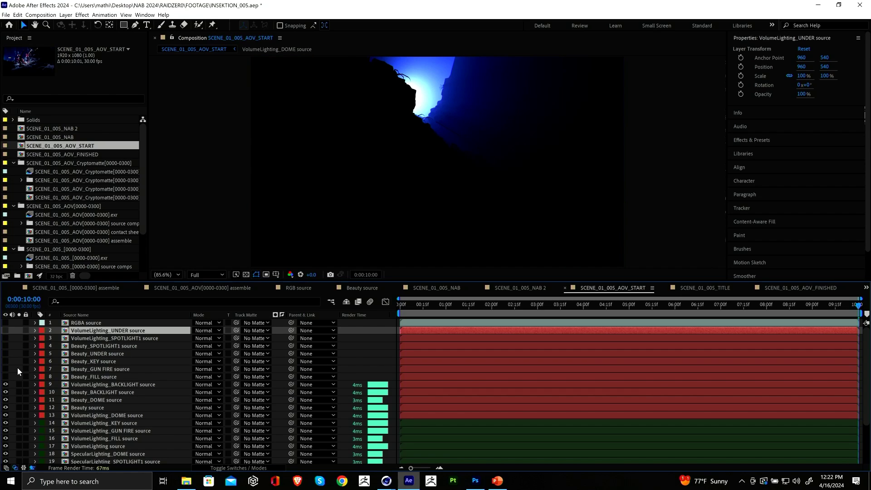
left_click(6, 384)
left_click(5, 392)
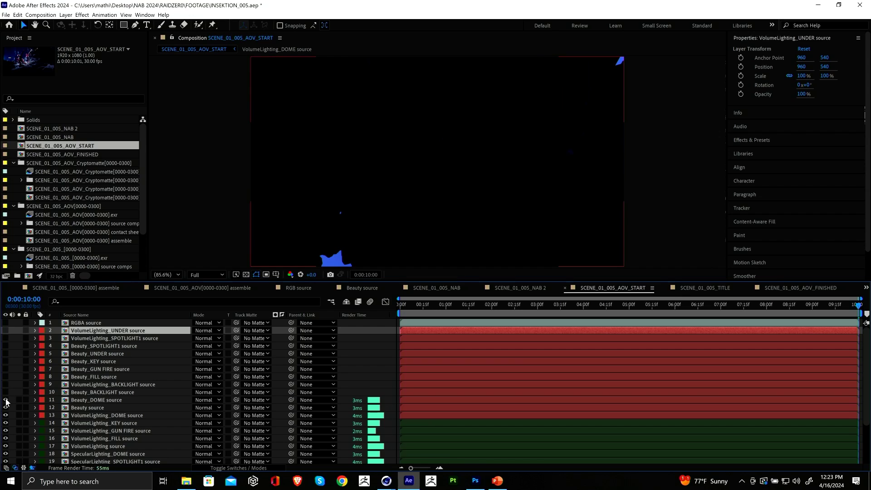
left_click(6, 400)
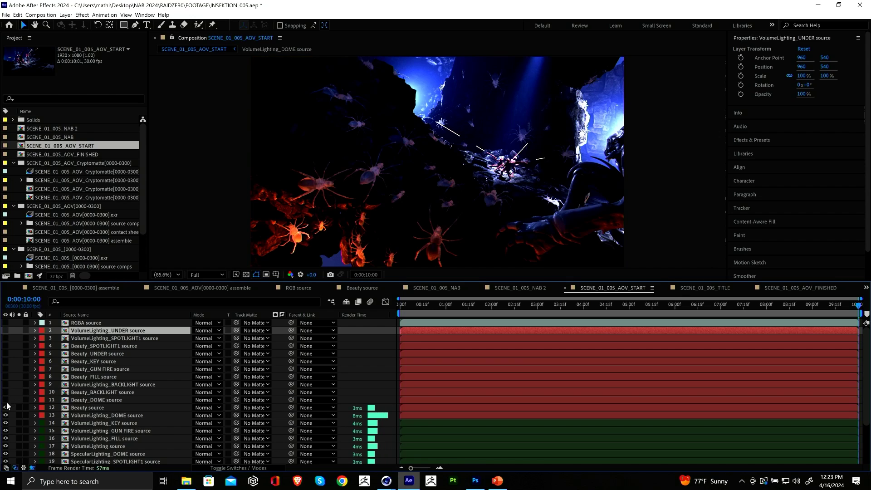
Show Beauty_DOME source again and set the blending mode of all layers from VolumeLighting_UNDER through Beauty_DOME to Add.
left_click(86, 407)
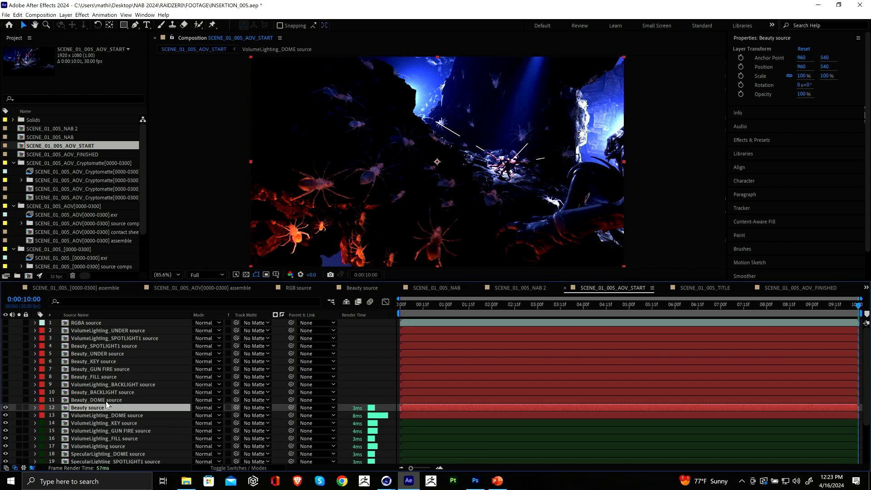
key("F2")
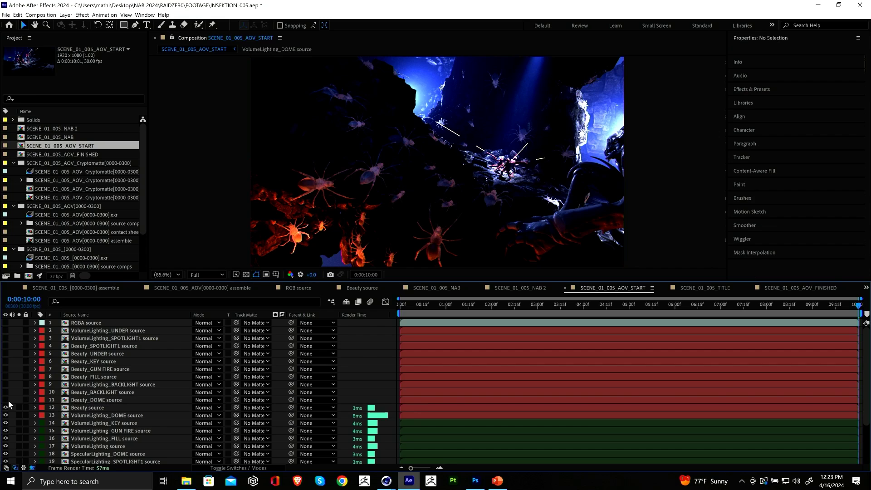
left_click(5, 400)
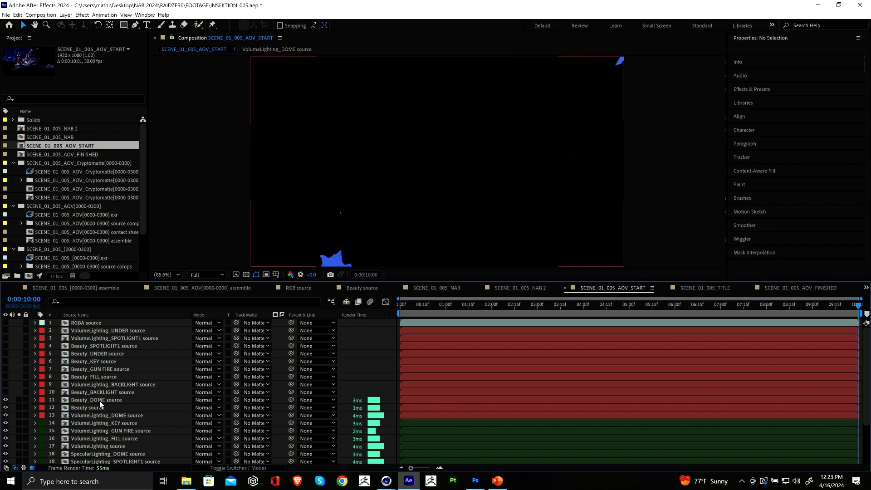
left_click(126, 401)
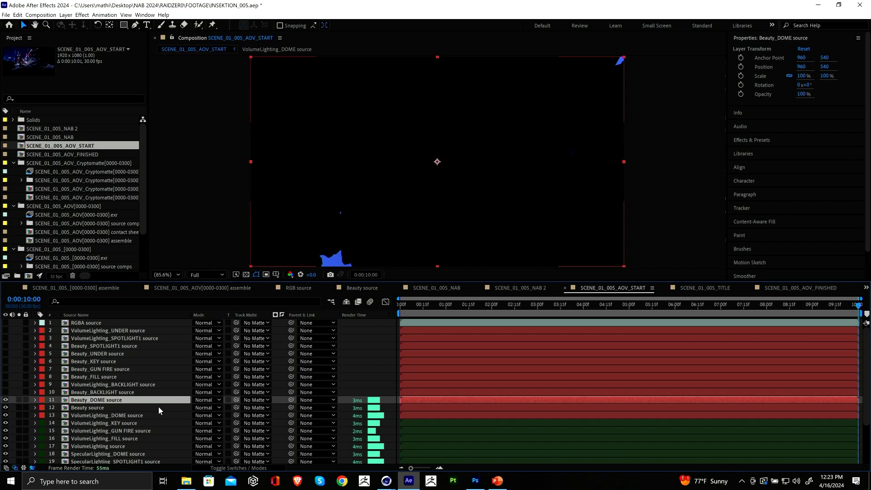
left_click(85, 329, "shift")
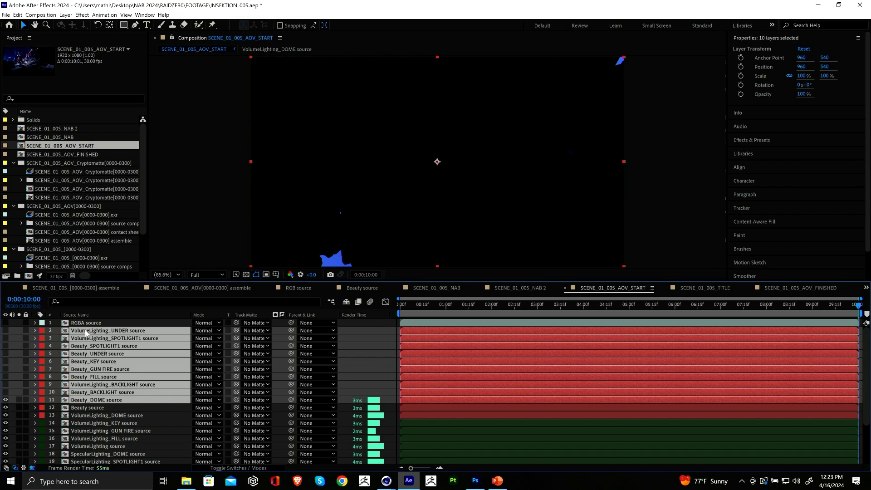
left_click(204, 330)
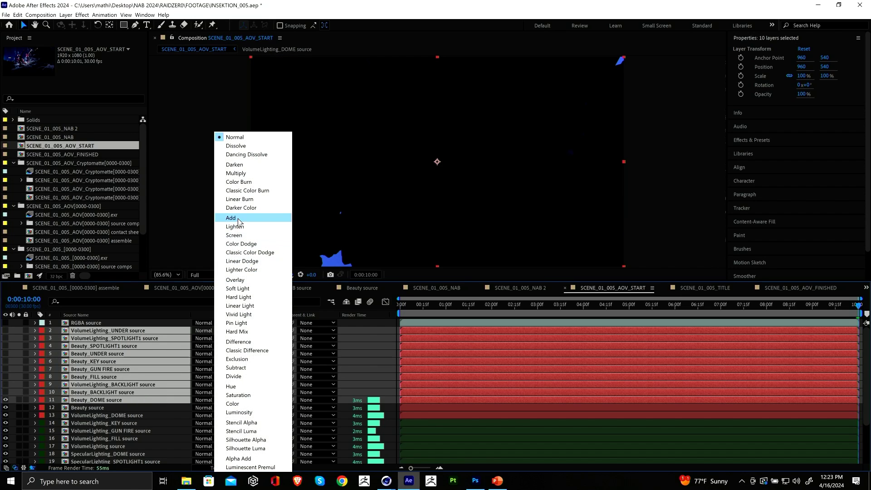
left_click(231, 218)
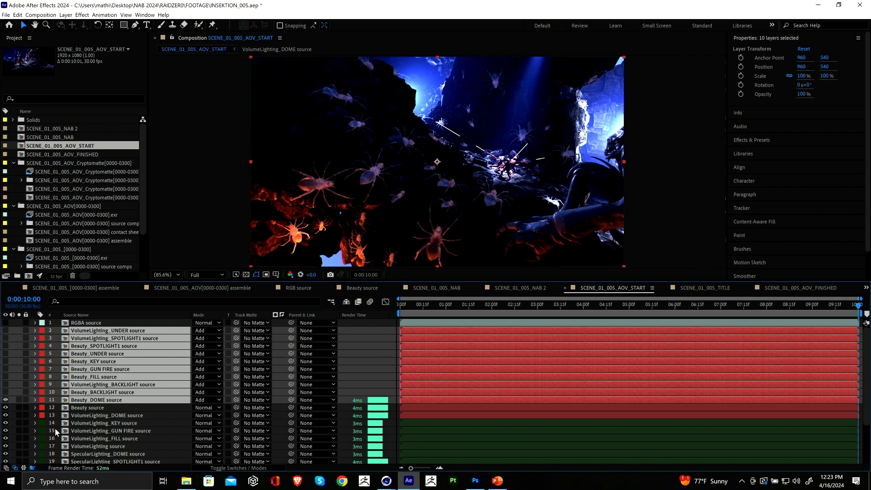
Set the opacity of the Beauty_DOME source layer to 75%.
left_click(221, 400)
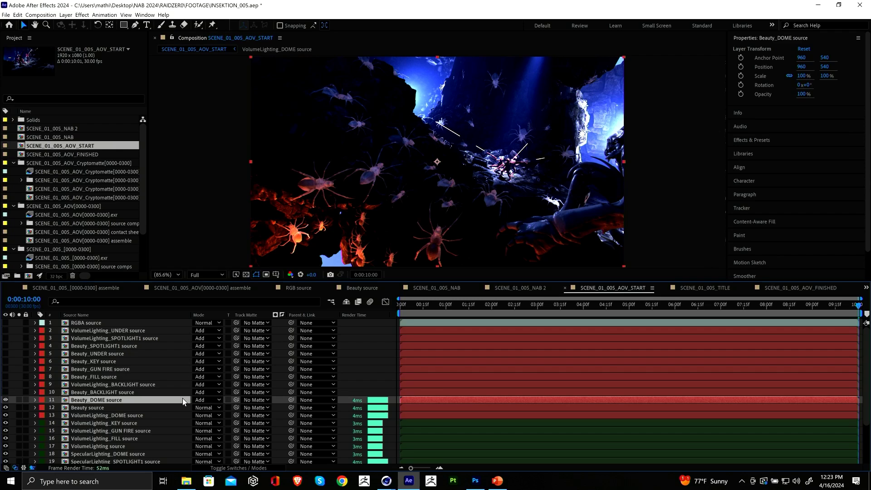
key("t")
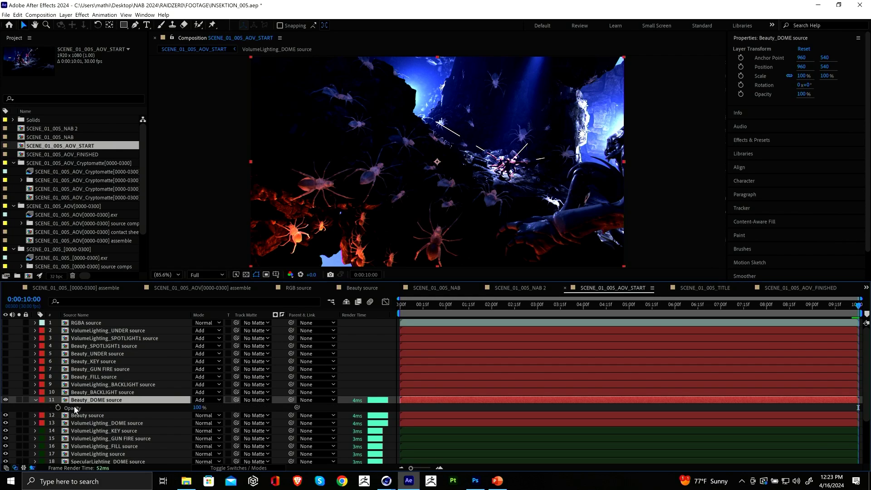
left_click(200, 407)
type("75")
key("Return")
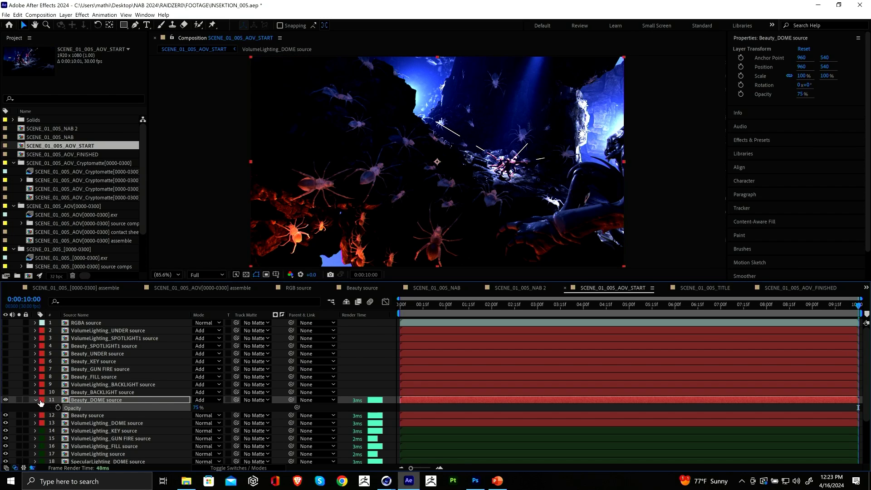
Make the Beauty_BACKLIGHT source layer visible and set its opacity to 30%.
left_click(5, 393)
left_click(111, 392)
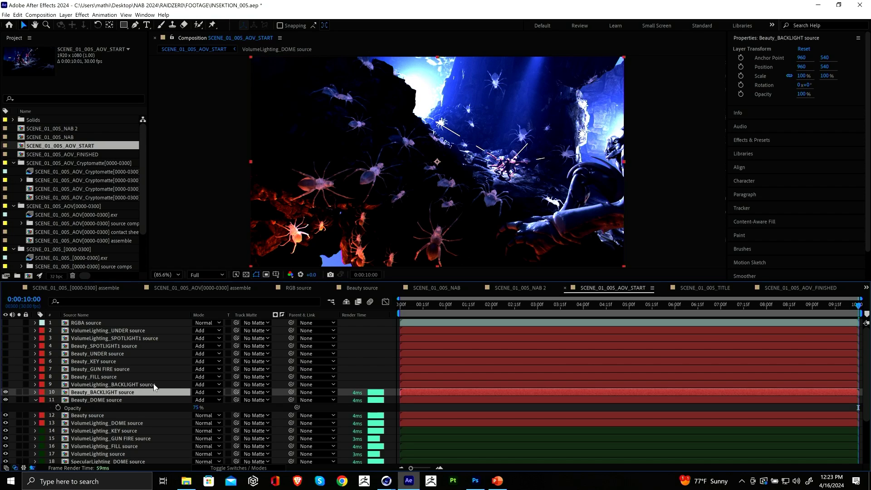
key("t")
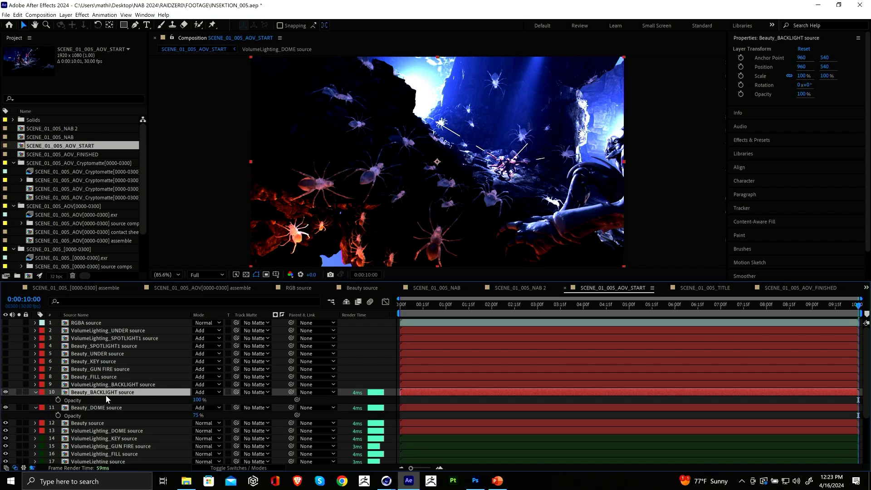
left_click(199, 401)
type("30")
key("Return")
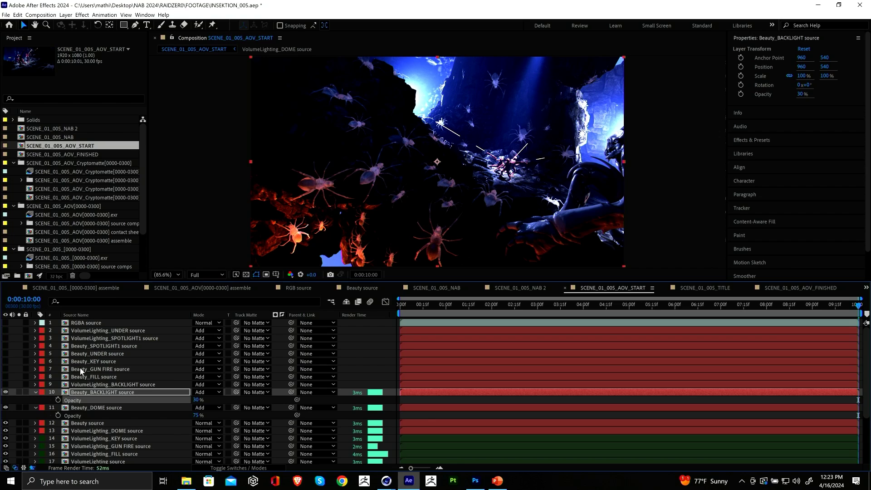
Show the VolumeLighting_BACKLIGHT source layer, compare the image with and without it, and set its opacity to 30%.
left_click(6, 385)
left_click(135, 385)
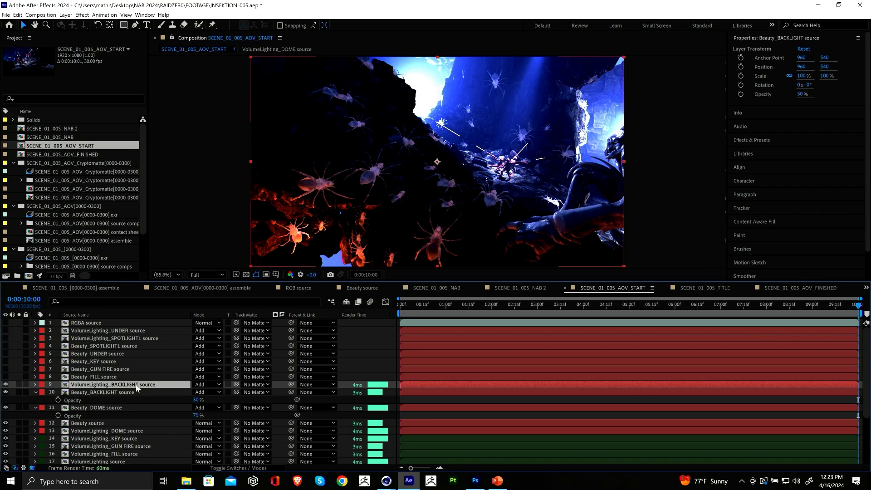
left_click(5, 384)
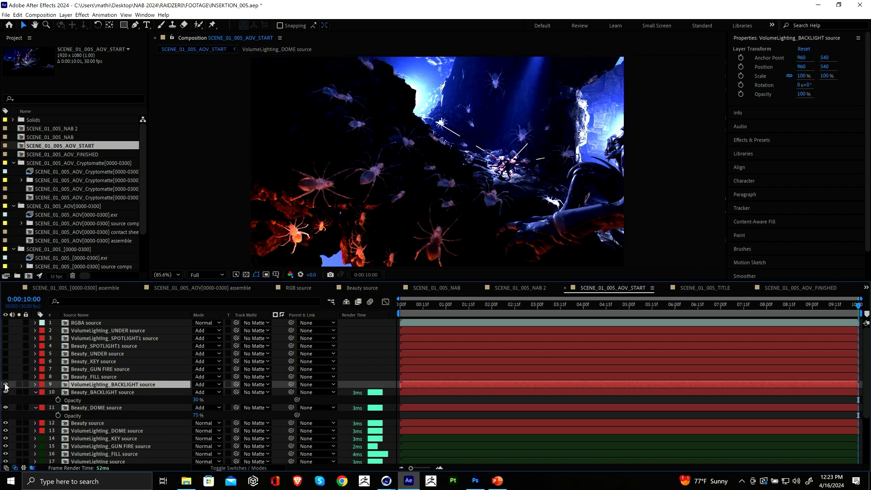
left_click(6, 384)
key("t")
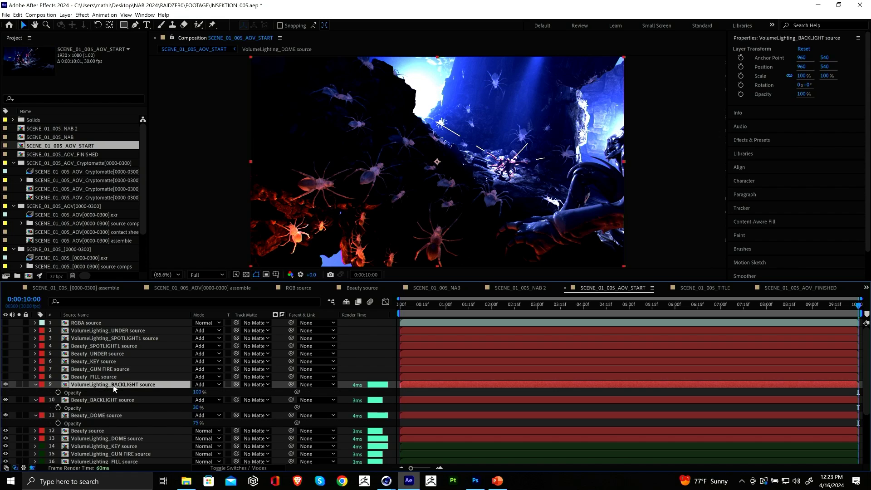
left_click(198, 392)
type("30")
key("Return")
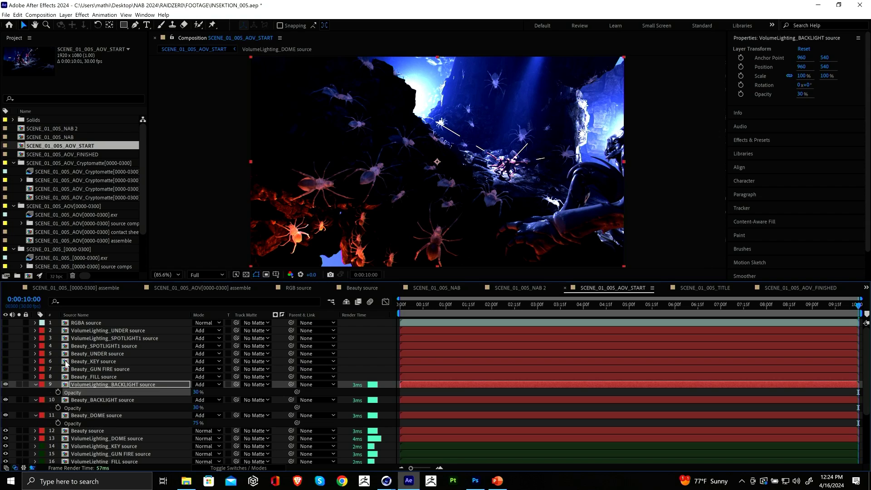
Show the Beauty_FILL source layer, compare the image with and without it, and set its opacity to 30%.
left_click(5, 377)
left_click(86, 377)
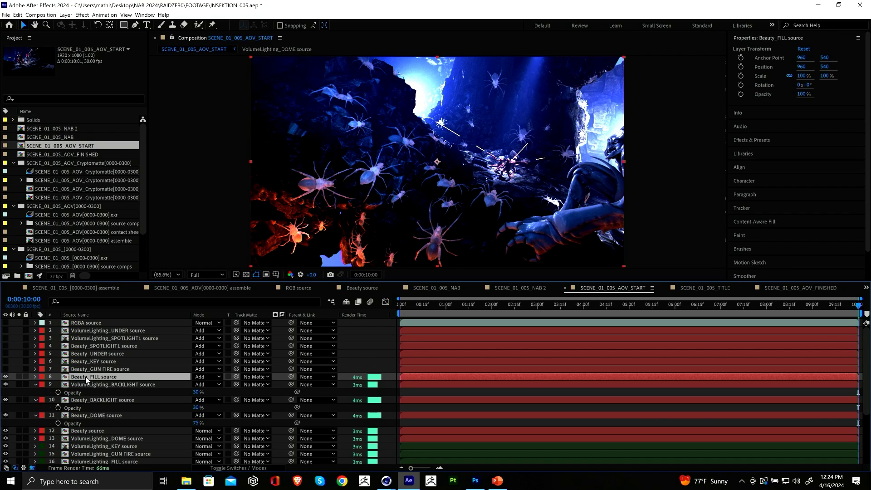
key("t")
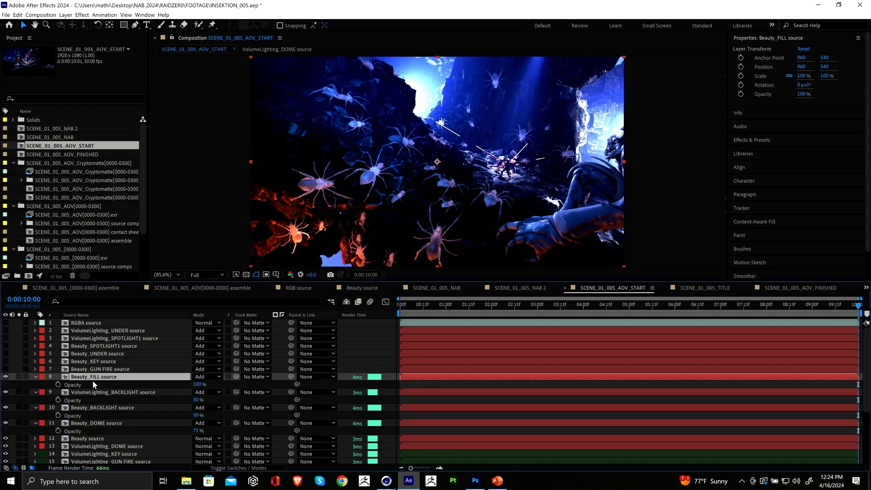
left_click(6, 376)
left_click(6, 377)
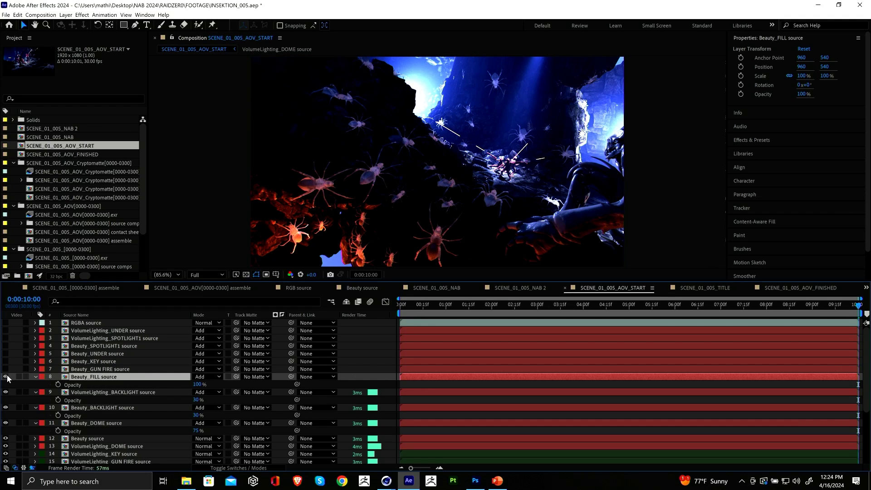
left_click(7, 376)
left_click(7, 376)
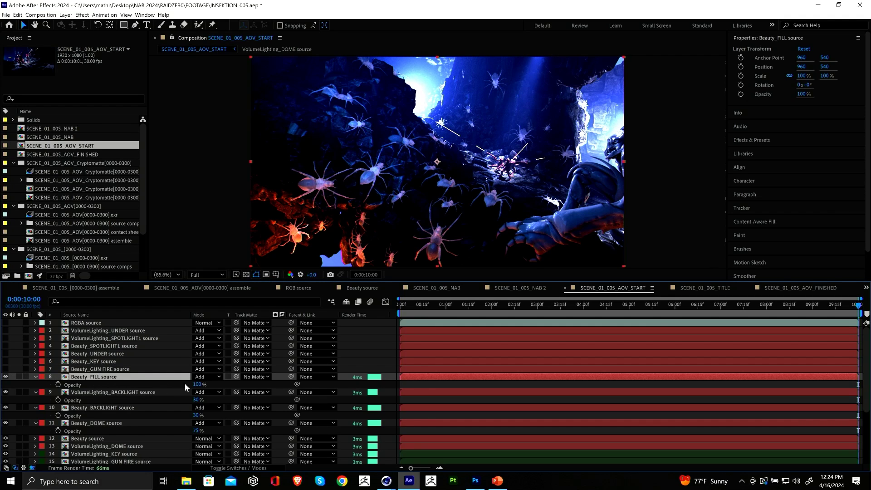
left_click(199, 384)
type("30")
key("Return")
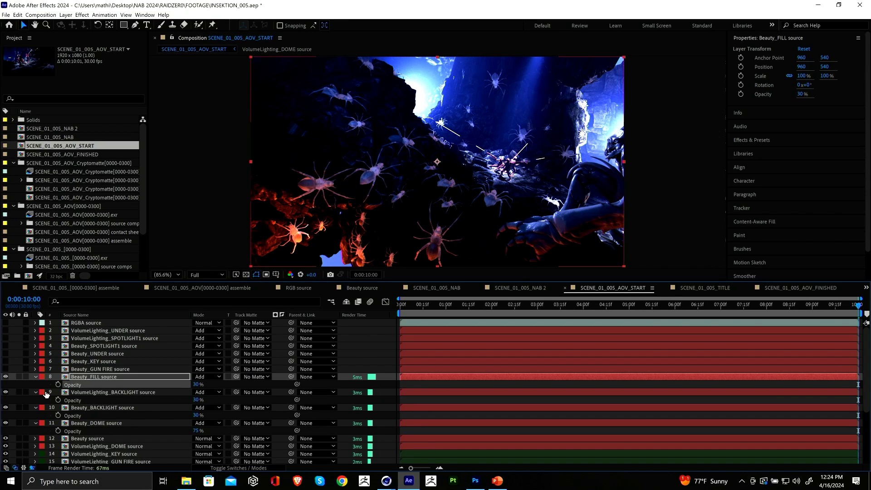
Show the Beauty_GUN FIRE source layer and compare the image with and without it.
left_click(6, 369)
left_click(95, 371)
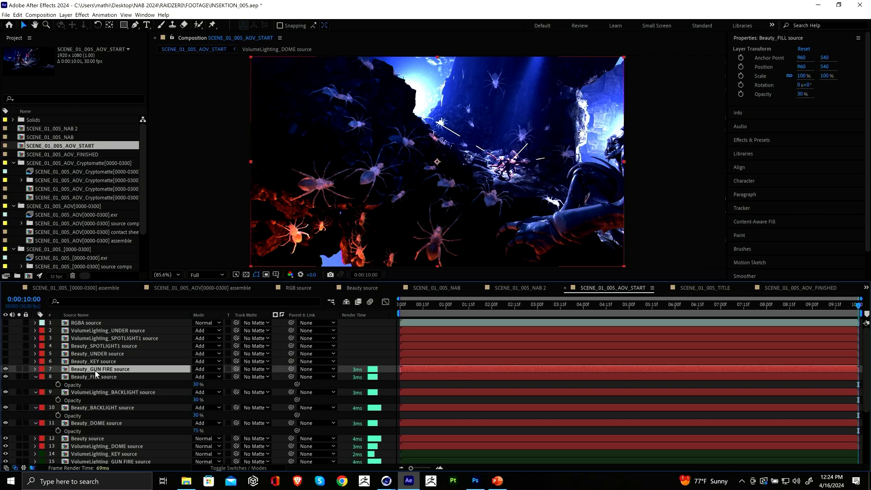
left_click(6, 369)
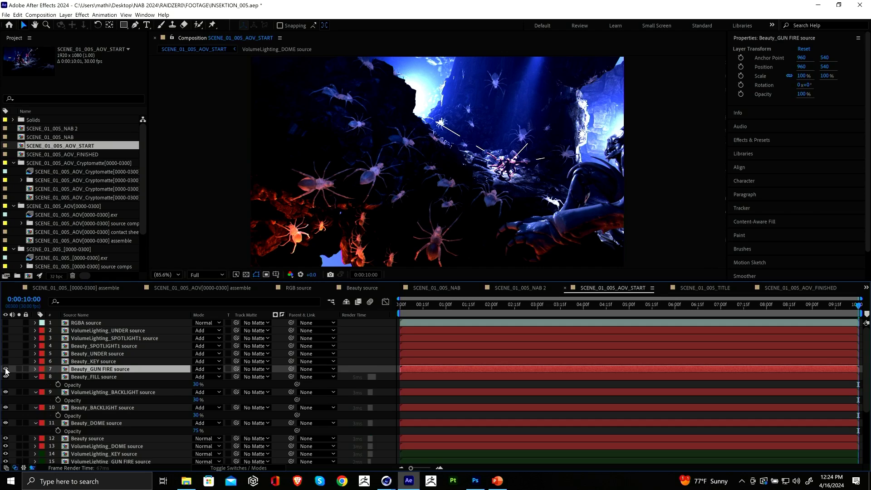
Make the Beauty_GUN FIRE and Beauty_KEY source layers visible and set the Beauty_KEY layer's opacity to 20%.
left_click_drag(5, 369, 5, 362)
left_click(94, 362)
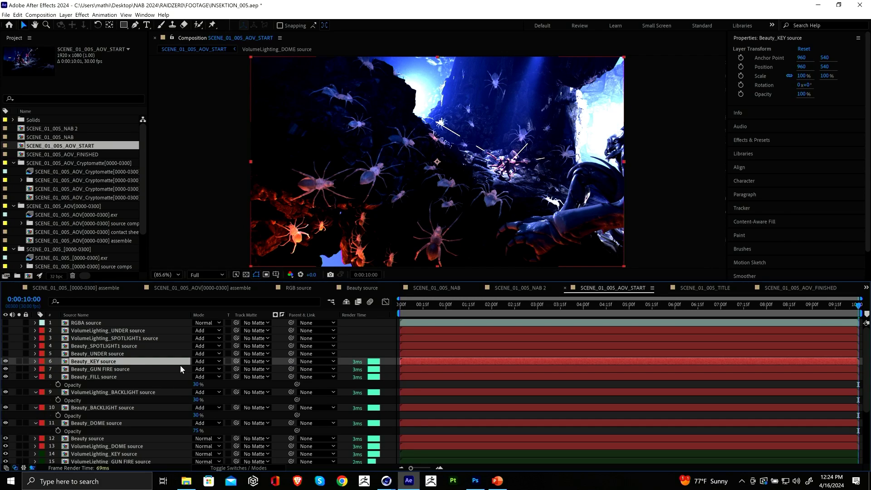
key("t")
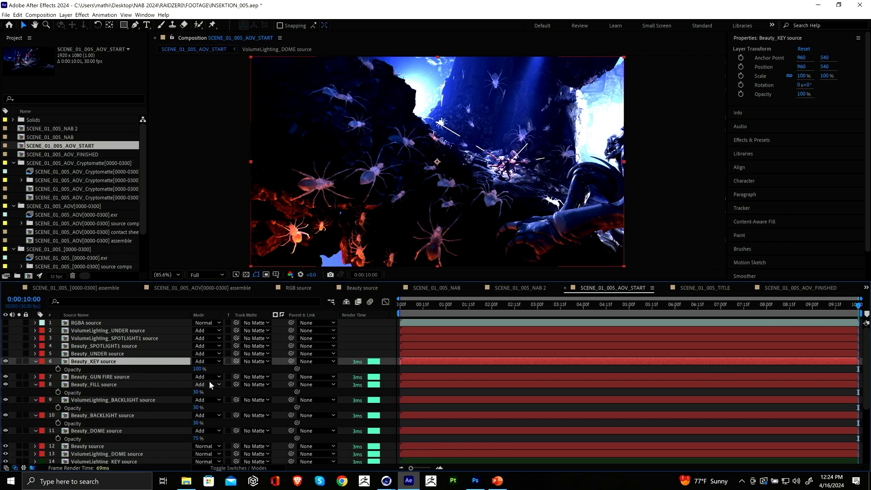
left_click(198, 369)
type("20")
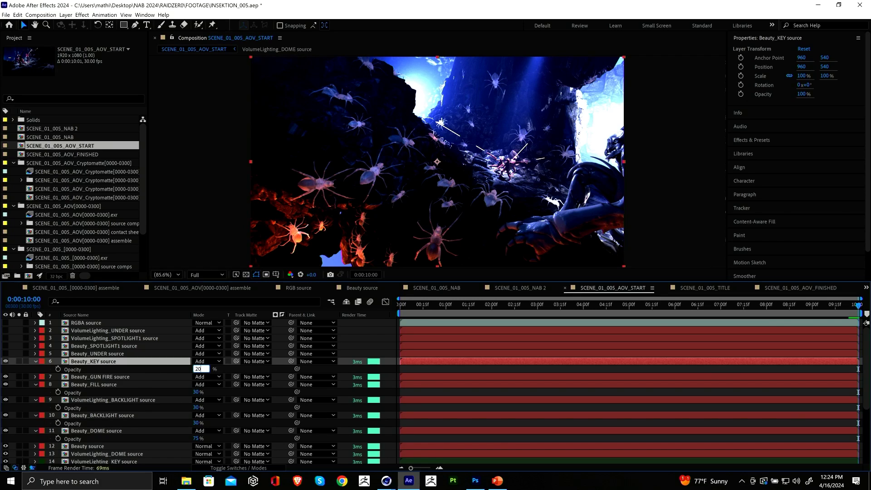
key("Return")
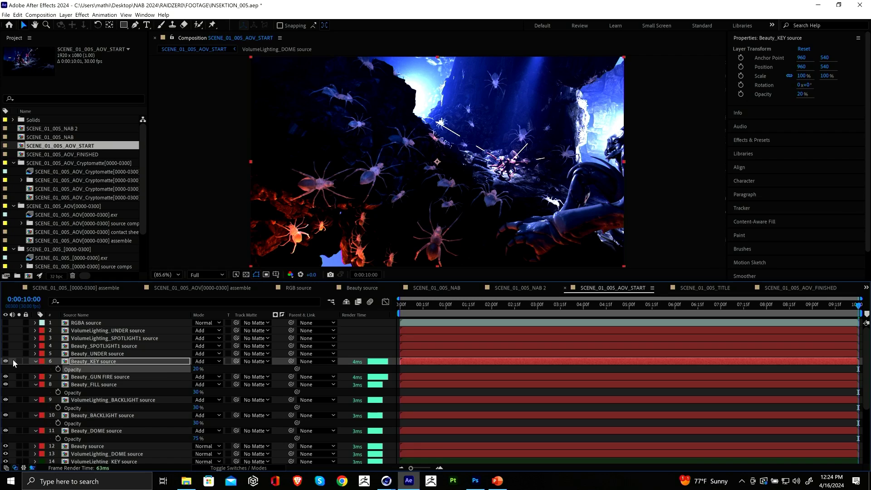
Make the Beauty_UNDER source layer visible and set its opacity to 20%.
left_click(6, 354)
left_click(115, 354)
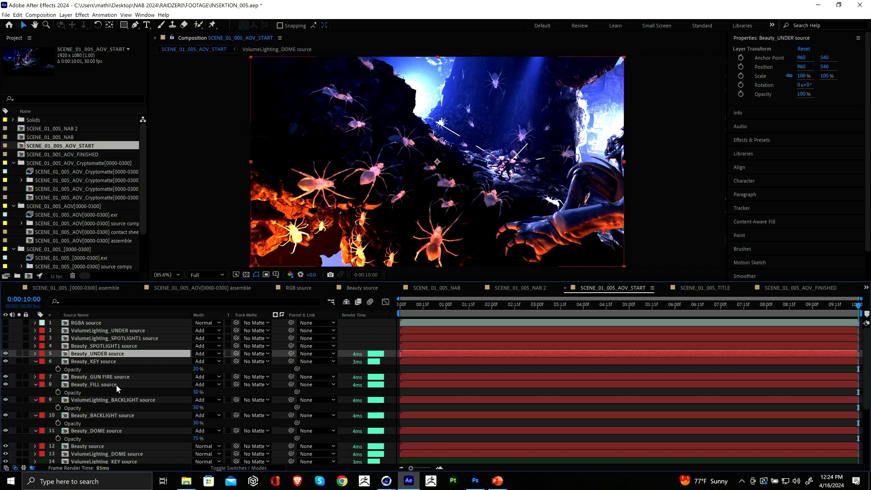
key("t")
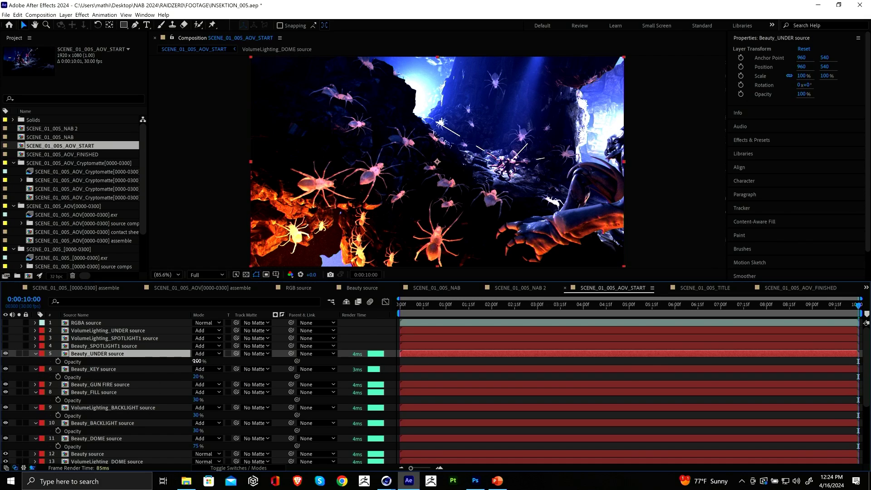
left_click(200, 361)
type("20")
key("Return")
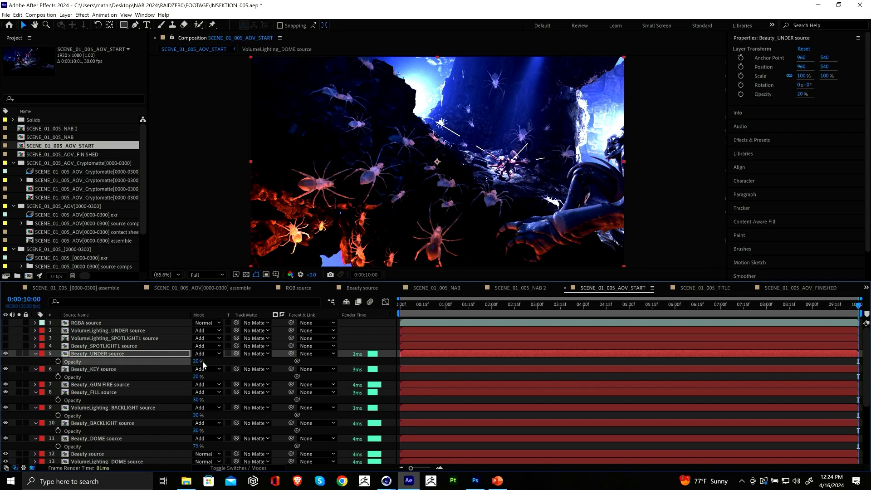
Make the Beauty_SPOTLIGHT1 source layer visible and set its opacity to 10%.
left_click(6, 346)
left_click(71, 348)
key("t")
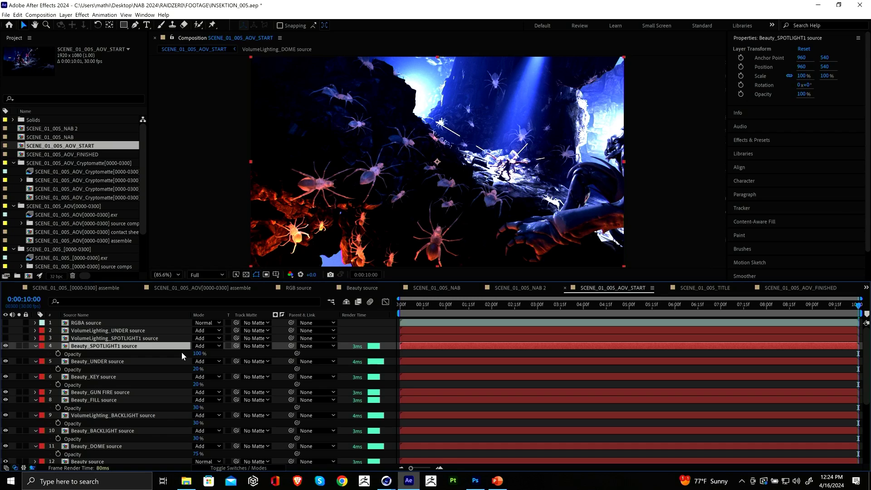
left_click(197, 354)
type("10")
key("Return")
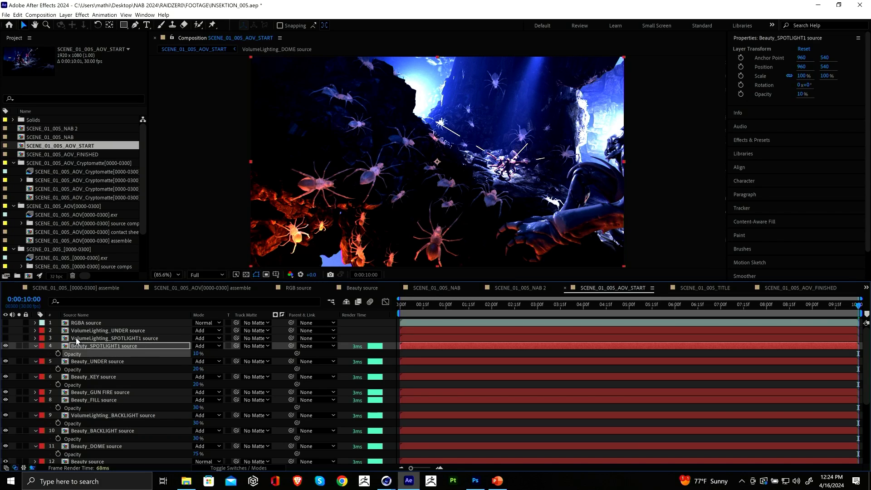
Show the VolumeLighting_SPOTLIGHT1 source layer, comparing the image with and without it.
left_click(6, 339)
left_click(5, 339)
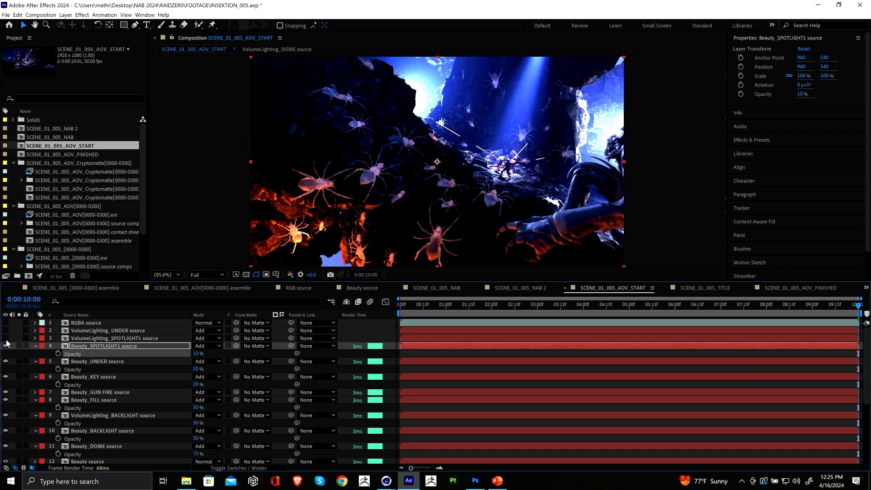
left_click(6, 339)
left_click(6, 339)
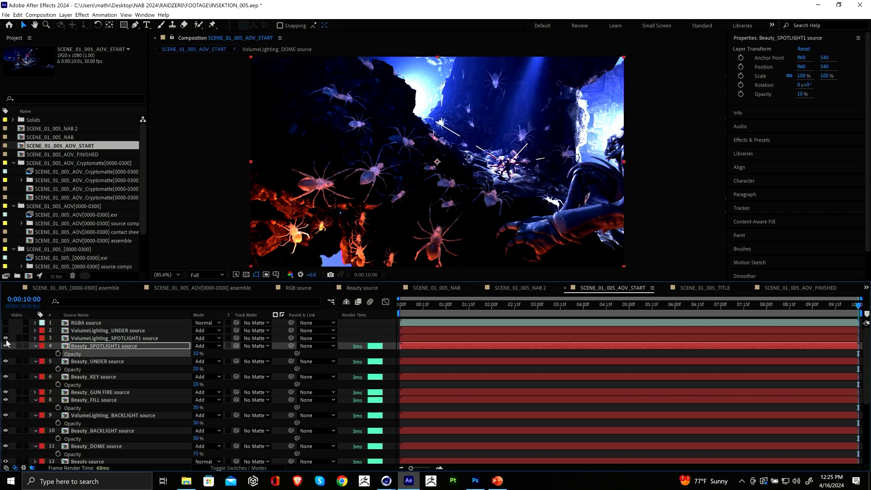
left_click(6, 339)
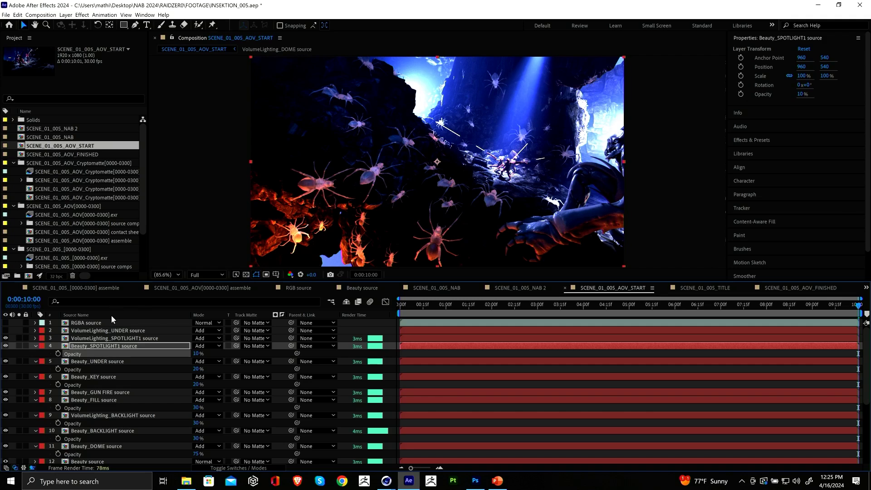
Make the VolumeLighting_UNDER source layer visible and select it.
left_click(5, 330)
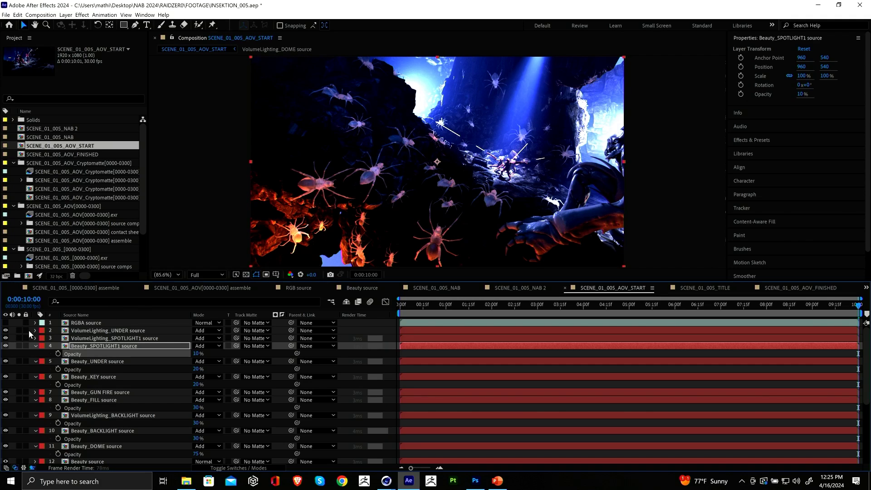
left_click(87, 332)
left_click(94, 338)
left_click(97, 324)
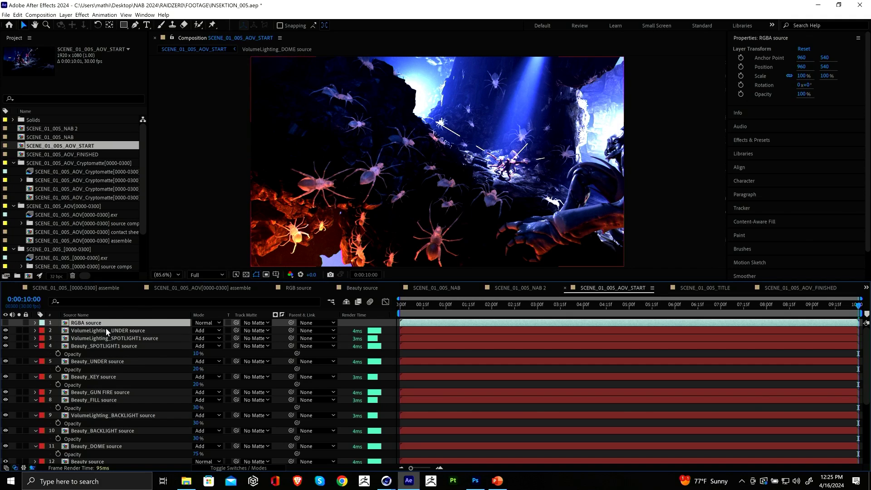
left_click(106, 331)
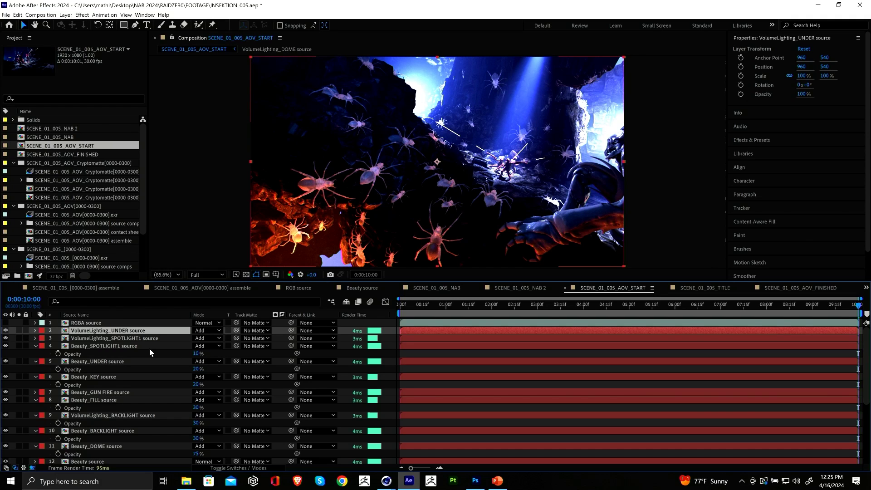
Compare the rebuilt light composite with the original render by toggling the RGBA source layer's visibility.
left_click(6, 323)
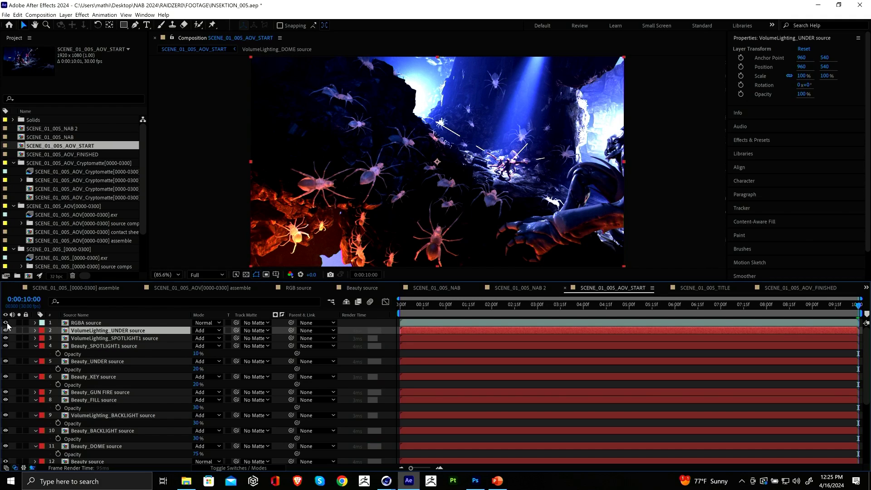
left_click(6, 323)
left_click(6, 323)
left_click(5, 322)
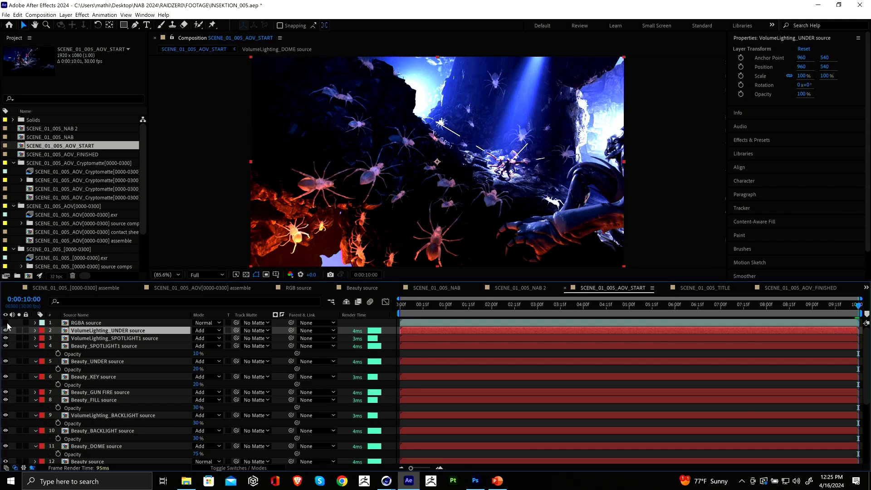
Collapse the expanded opacity properties of the Beauty and VolumeLighting light layers.
left_click(36, 346)
left_click(36, 354)
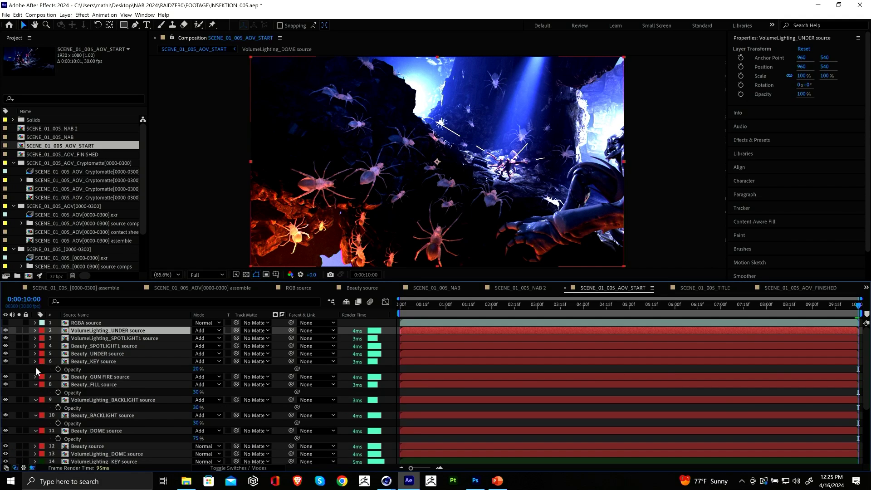
left_click(36, 361)
left_click(36, 377)
left_click(35, 385)
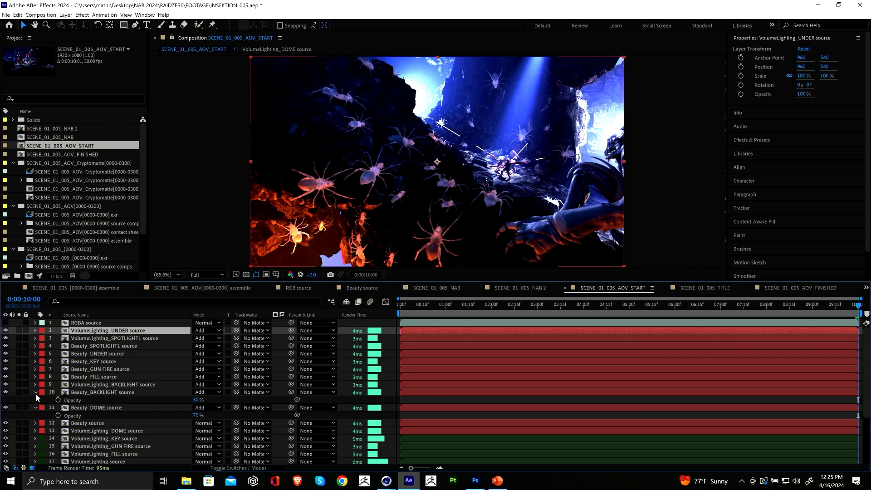
left_click(36, 392)
left_click(36, 399)
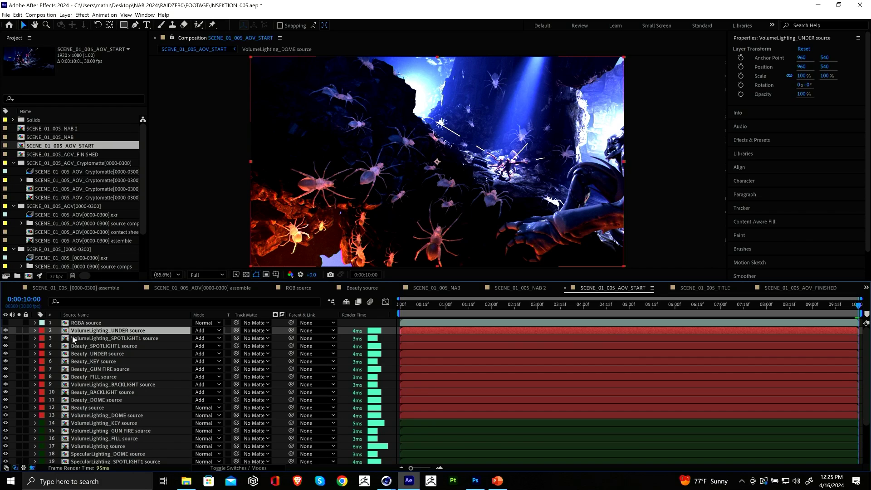
Check the composite against the RGBA source layer once more and hide the Beauty_BACKLIGHT and VolumeLighting_BACKLIGHT source layers.
left_click(5, 322)
left_click(6, 322)
left_click(5, 393)
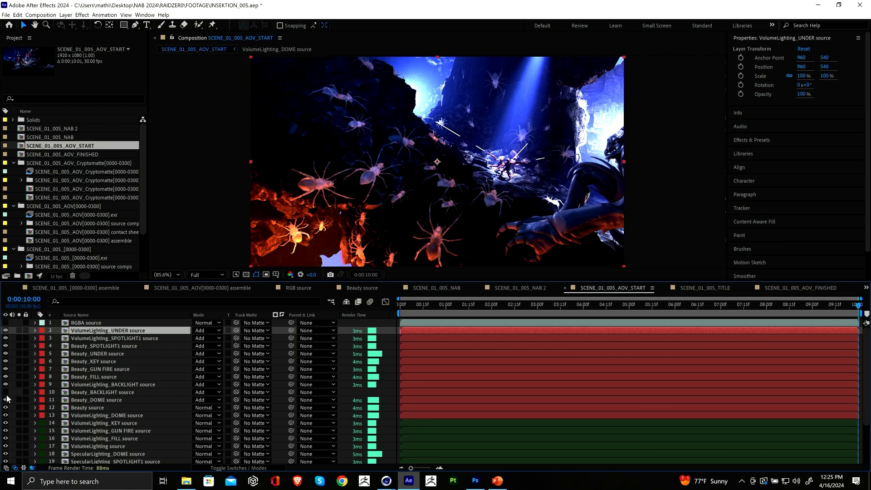
left_click(6, 384)
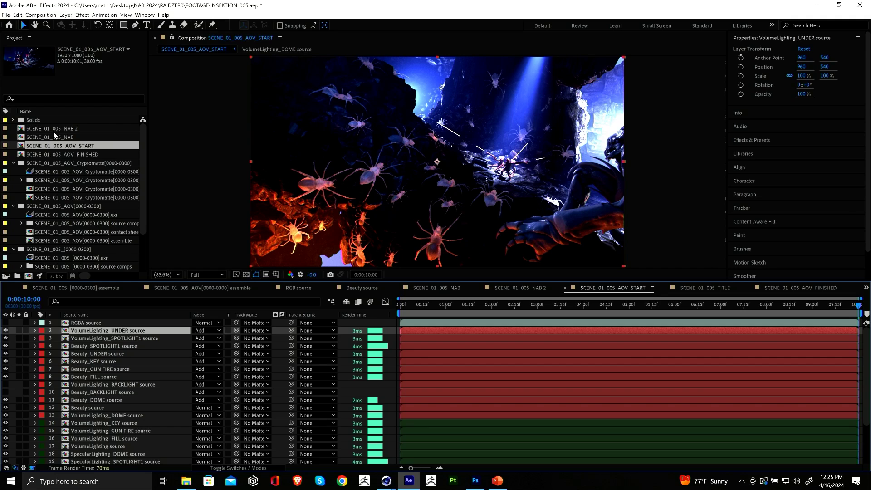
Open the SCENE_01_005_AOV_FINISHED composition at 0:00:10:00 and compare its composite with the RGBA source layer.
double_click(83, 156)
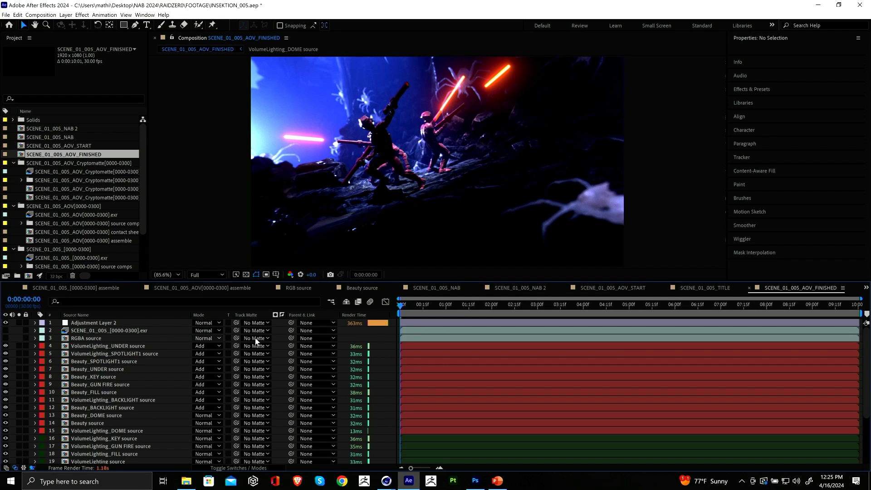
left_click_drag(716, 304, 860, 305)
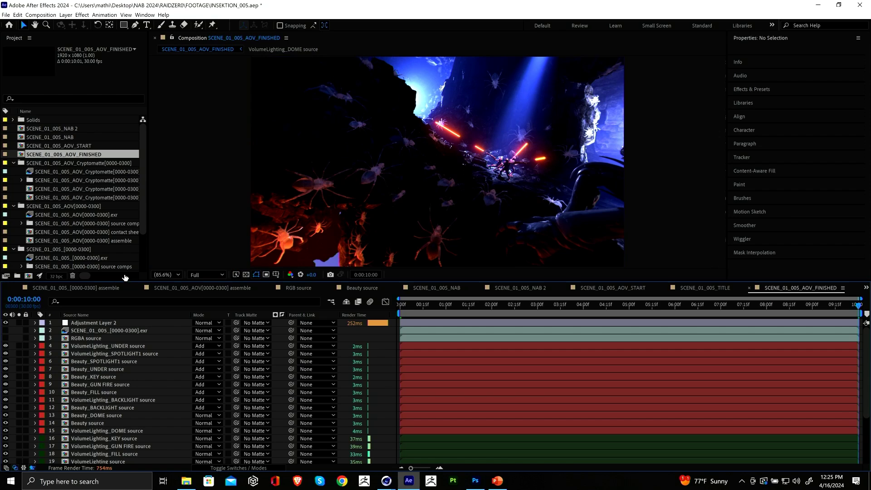
left_click(6, 338)
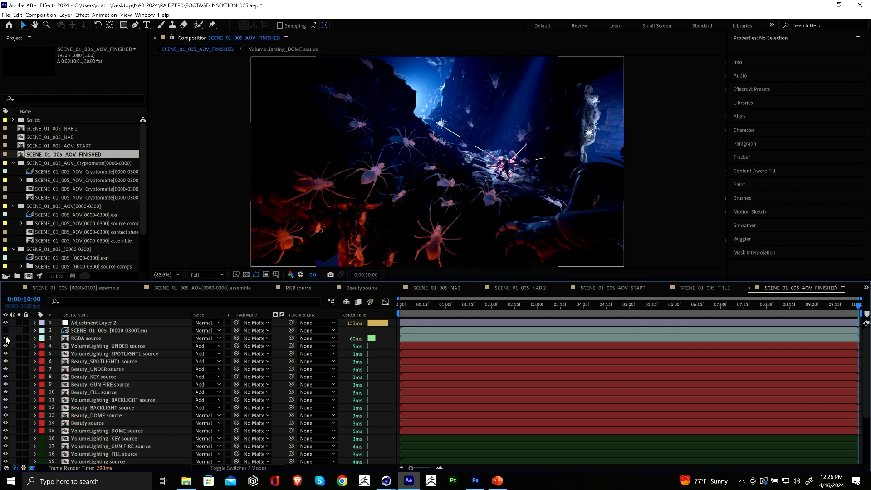
left_click(6, 338)
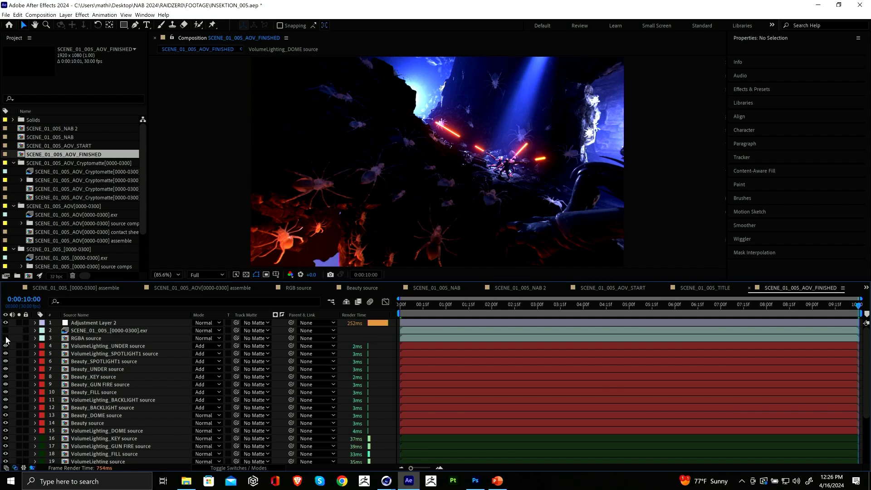
left_click(6, 338)
left_click(6, 338)
left_click(5, 338)
left_click(6, 338)
Open the Looks effect of Adjustment Layer 2 in the Magic Bullet Looks editor and inspect its Optical Diffusion settings.
left_click(85, 325)
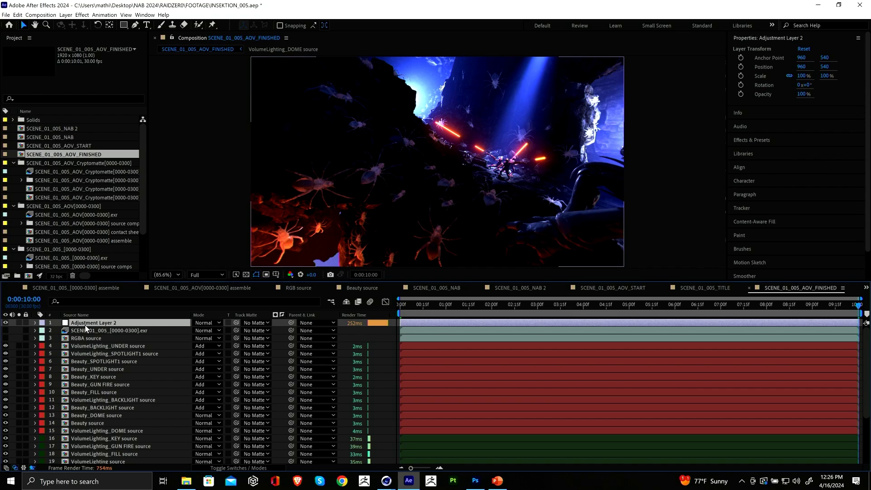
left_click(35, 323)
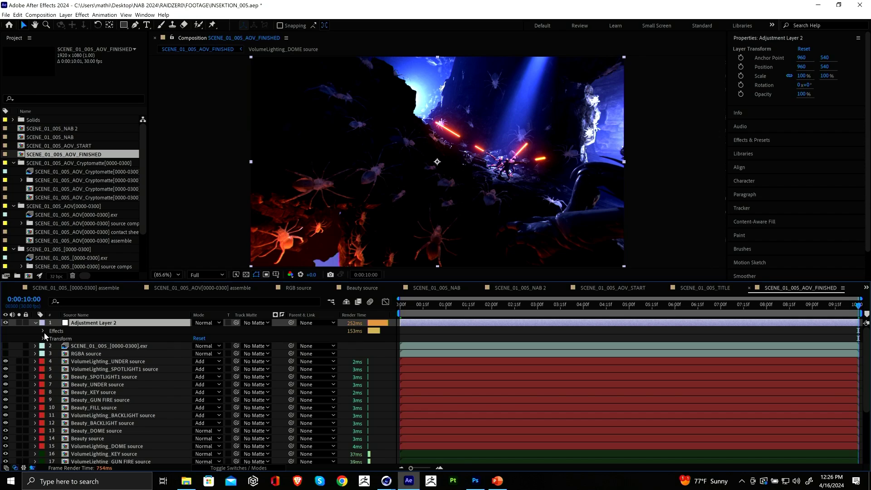
left_click(44, 331)
left_click(68, 339)
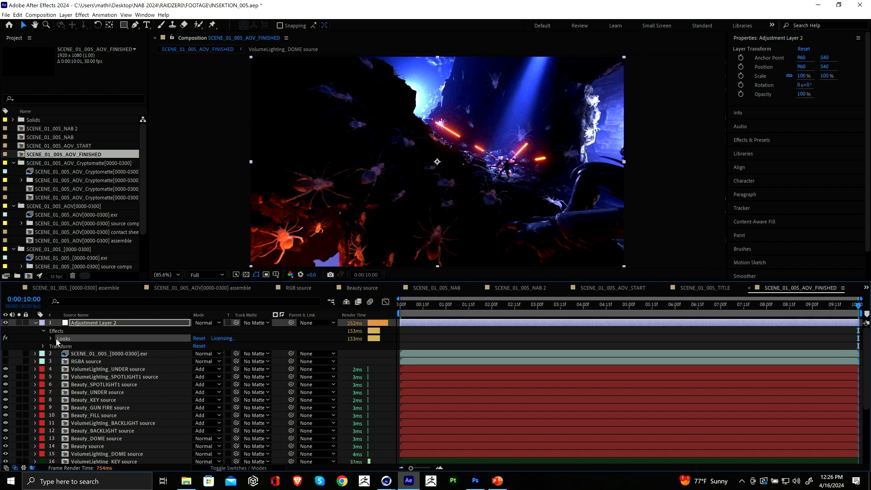
left_click(51, 339)
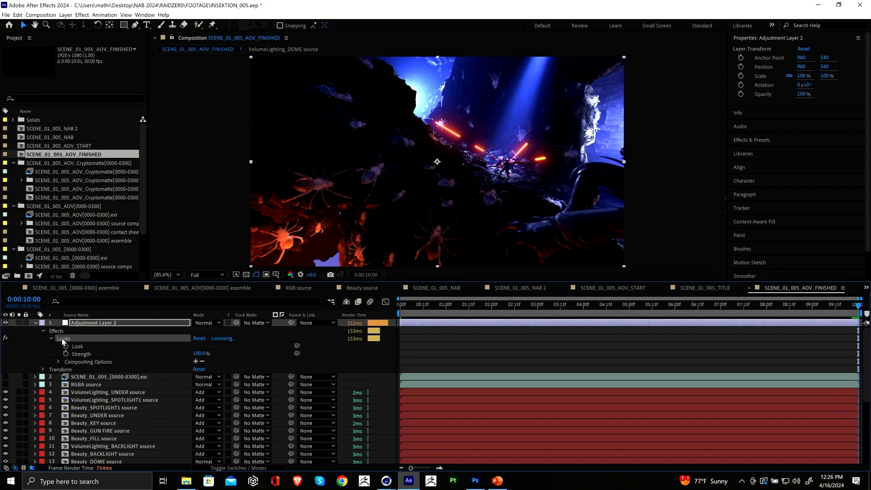
double_click(63, 340)
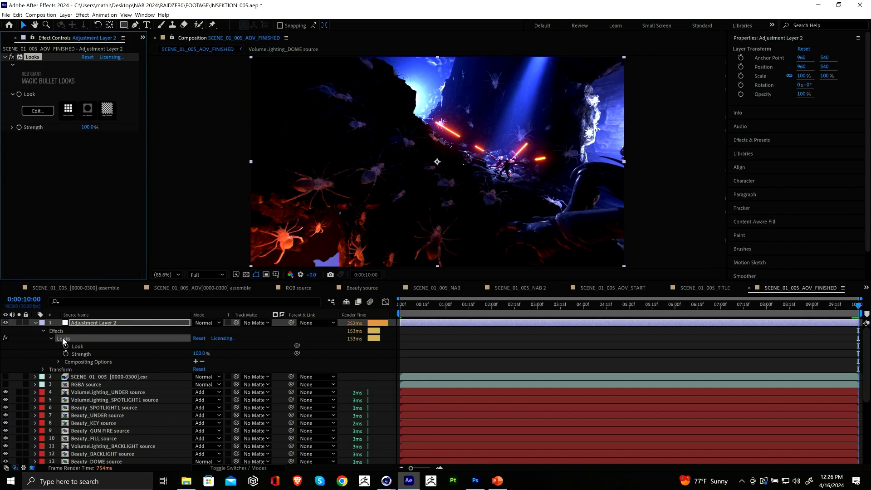
left_click(29, 112)
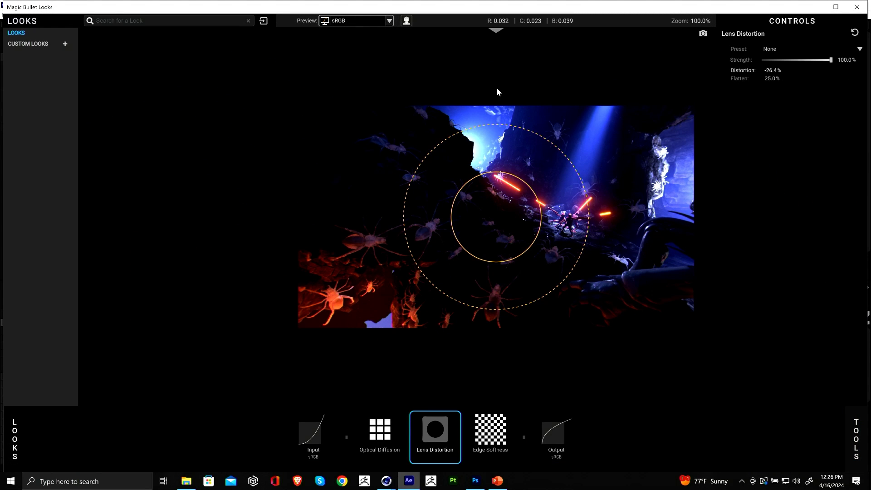
left_click(385, 432)
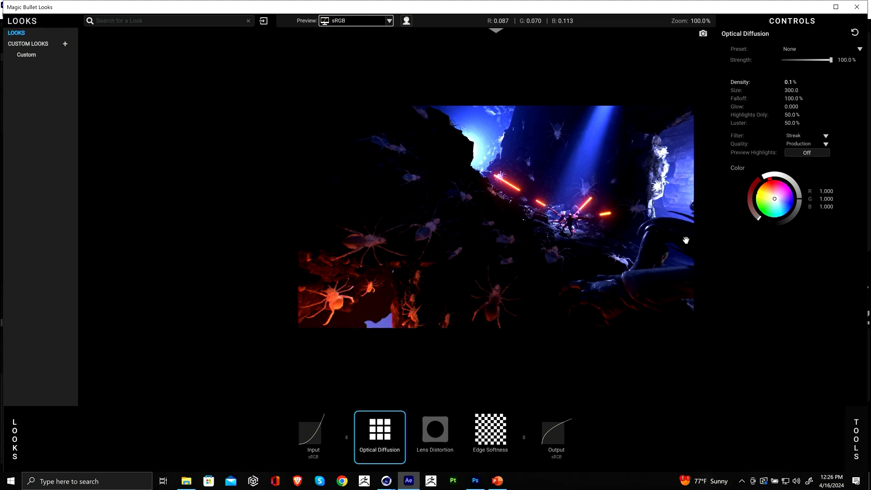
Compare the Optical Diffusion look at 0.0% and 0.1% density, and inspect the Lens Distortion and Edge Softness settings.
mouse_move(790, 83)
left_mouse_down()
mouse_move(799, 83)
mouse_move(791, 83)
left_mouse_up()
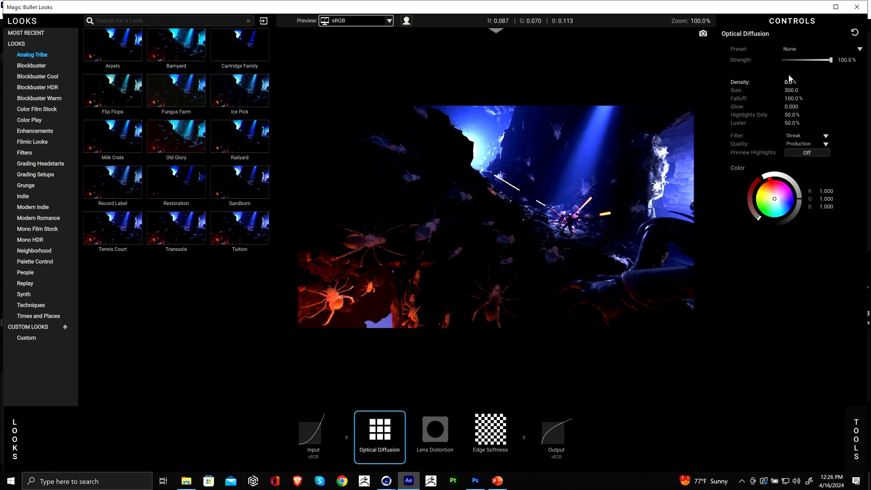
left_click_drag(790, 83, 791, 83)
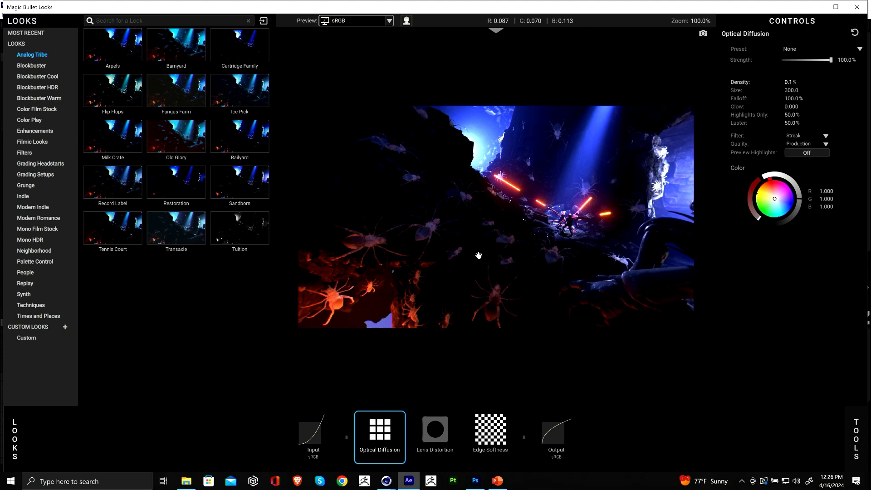
left_click(438, 432)
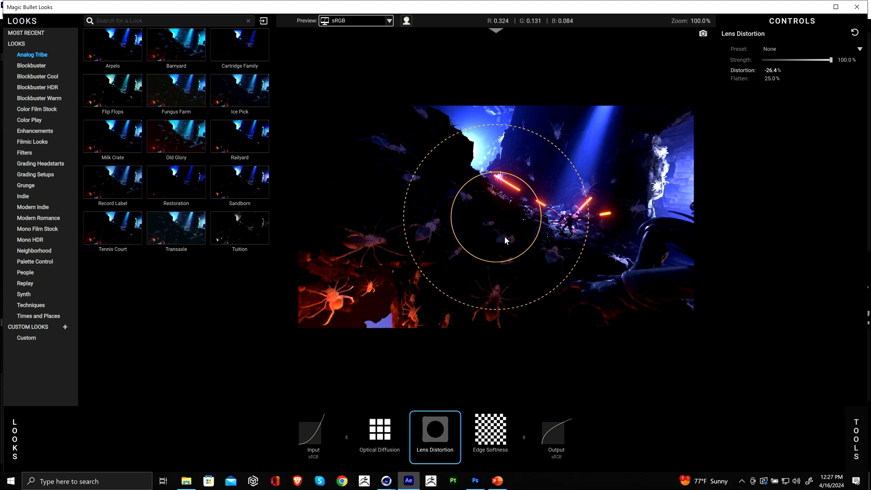
left_click(490, 429)
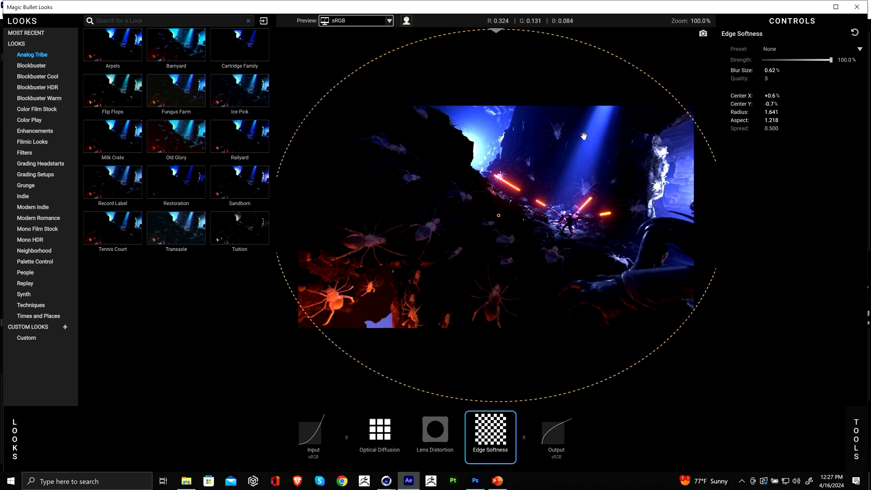
Switch to the NAB_2024_001.pptx presentation in PowerPoint, look through slides 20 to 24, and return to the Looks editor.
left_click(497, 481)
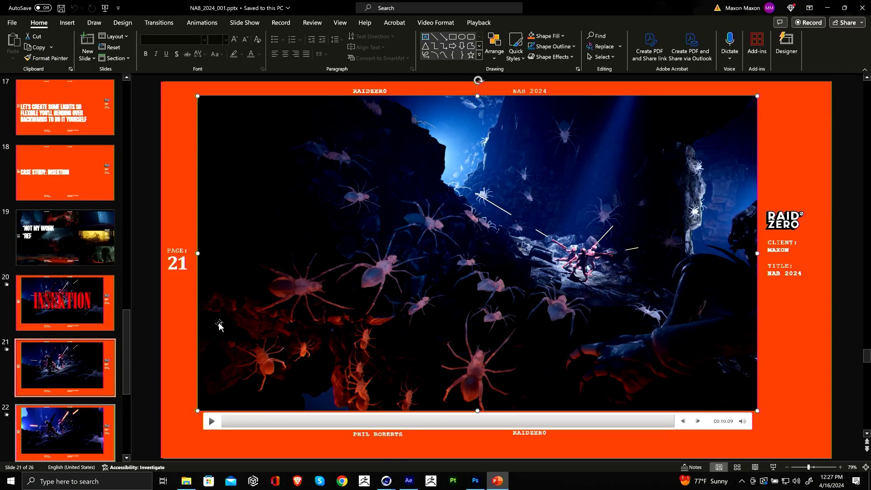
left_click_drag(126, 331, 126, 362)
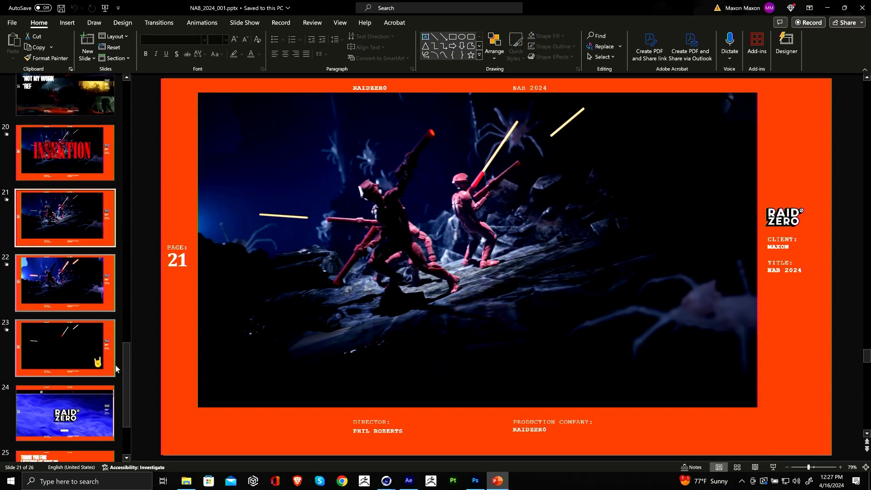
left_click(409, 482)
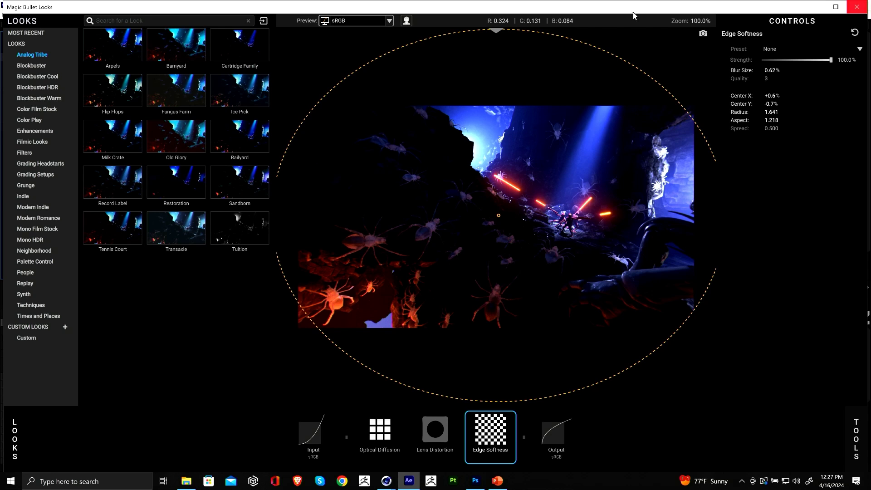
Close the Magic Bullet Looks editor and collapse the properties of Adjustment Layer 2.
left_click_drag(523, 8, 523, 67)
left_click(860, 68)
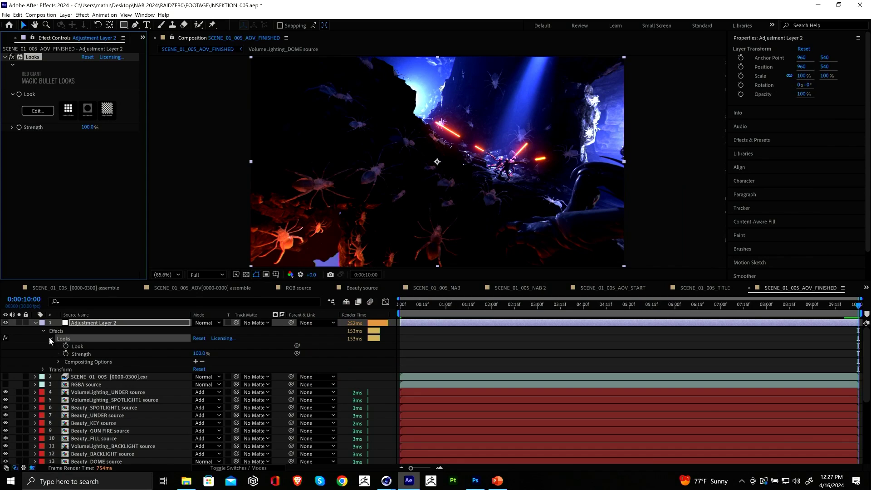
left_click(36, 322)
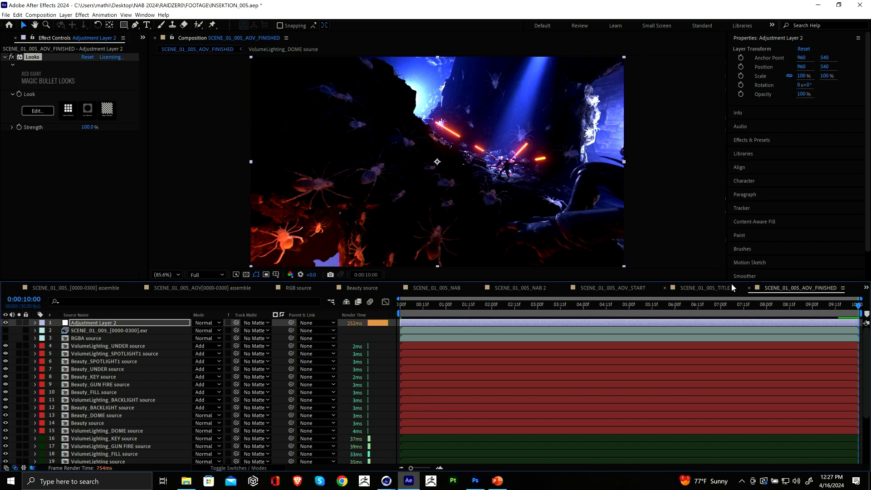
Look at the SCENE_01_005_TITLE and SCENE_01_005_NAB compositions, show the project items, and return to SCENE_01_005_AOV_FINISHED.
left_click(712, 293)
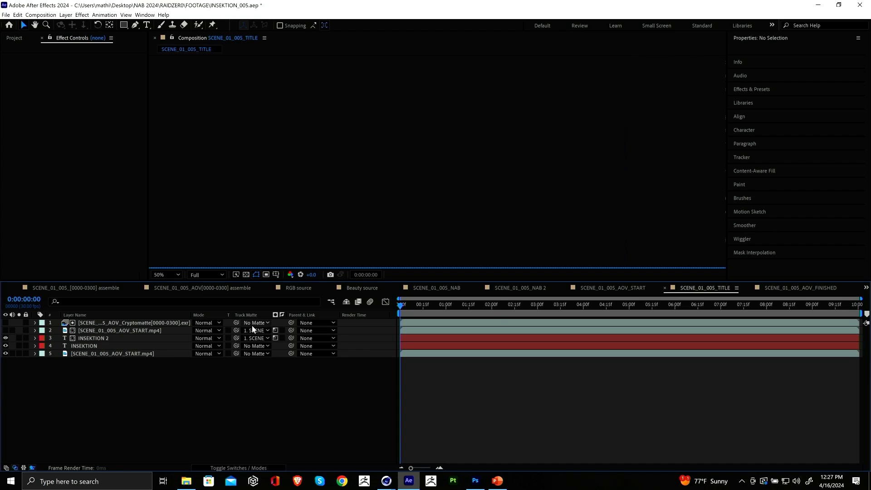
left_click(793, 289)
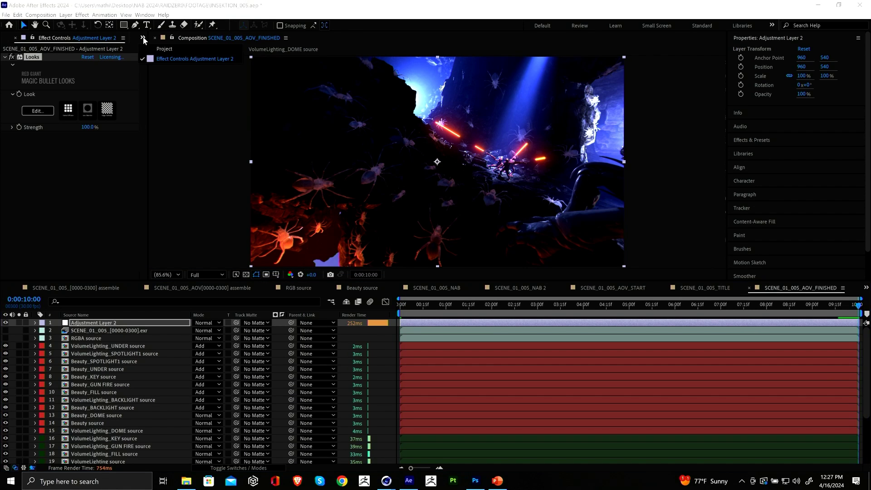
left_click(66, 40)
left_click(15, 38)
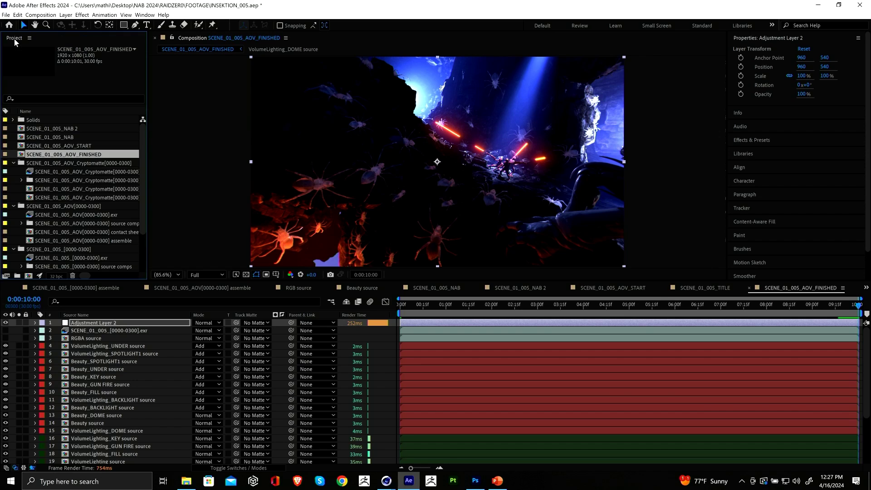
left_click_drag(143, 159, 144, 128)
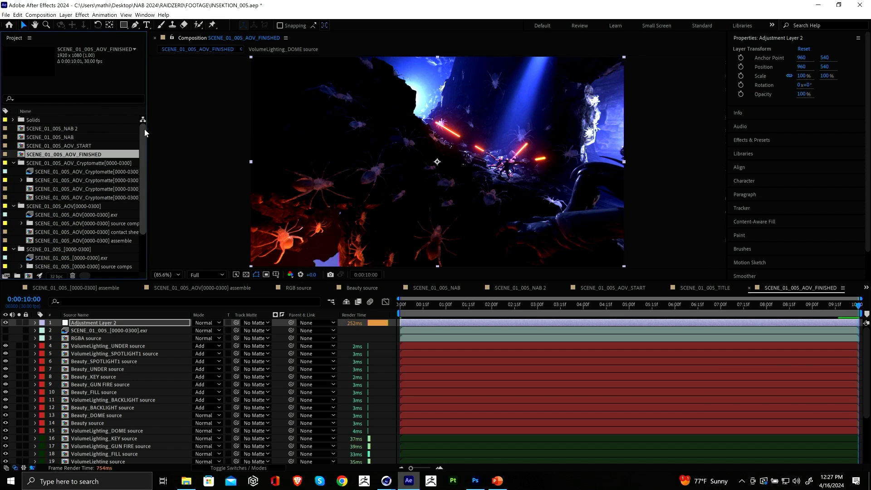
double_click(68, 137)
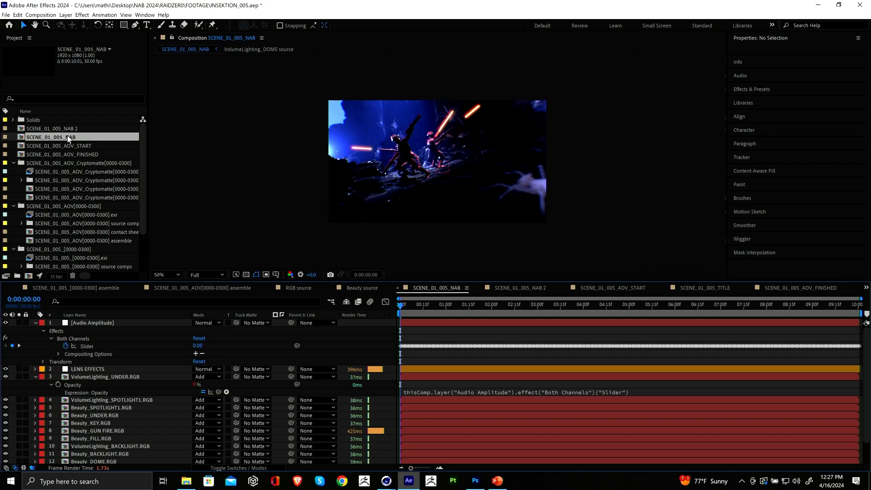
double_click(89, 154)
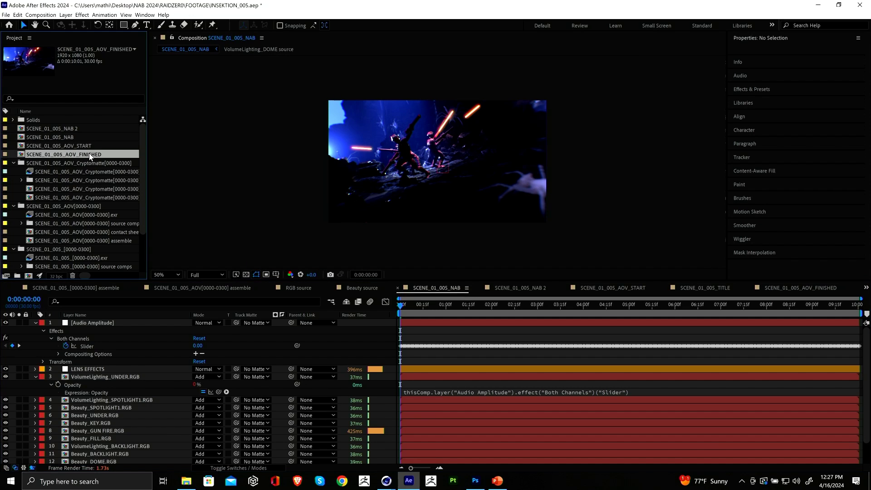
Delete all layers below VolumeLighting_DOME source, starting with VolumeLighting_KEY source.
scroll(92, 420, "down", 1)
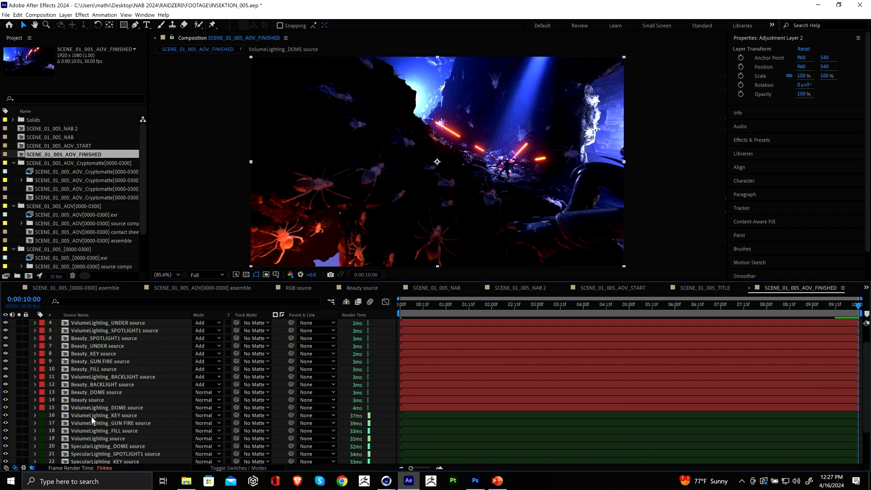
left_click(95, 414)
scroll(94, 415, "down", 2)
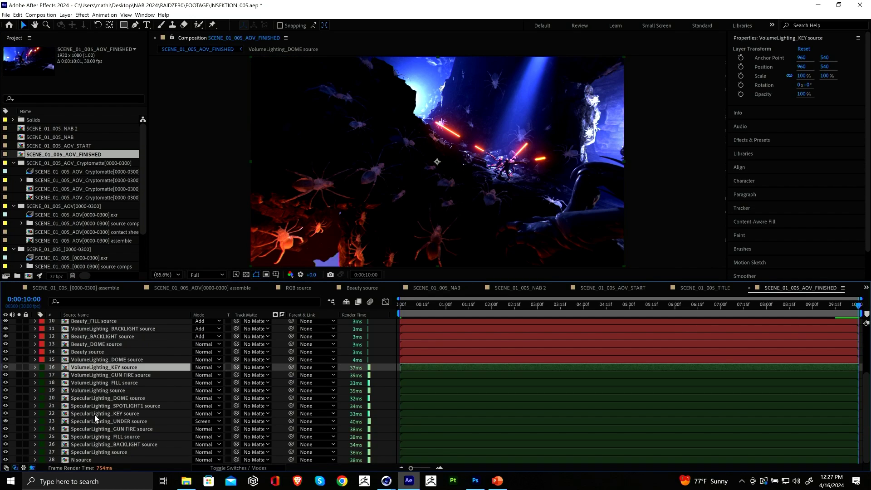
left_click(91, 462, "shift")
key("Delete")
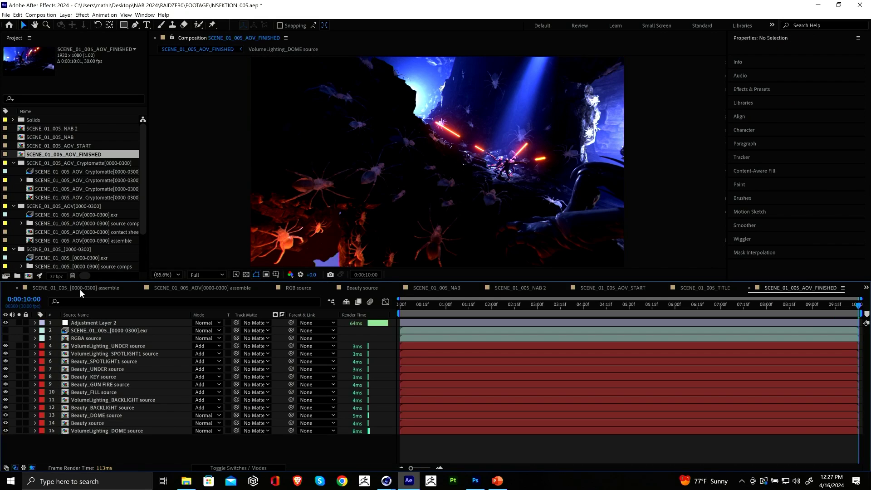
Add MOP.m4a as the lowest layer of SCENE_01_005_AOV_FINISHED and convert its audio to keyframes.
left_click_drag(143, 151, 153, 195)
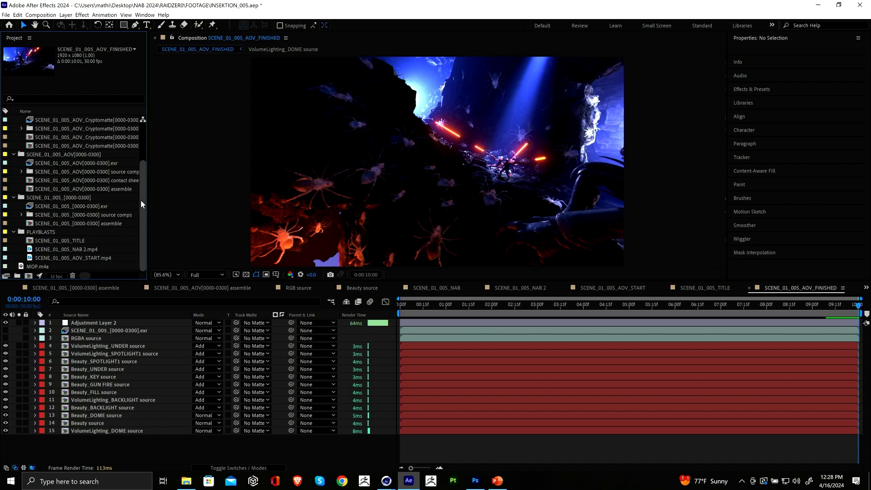
left_click_drag(34, 267, 95, 445)
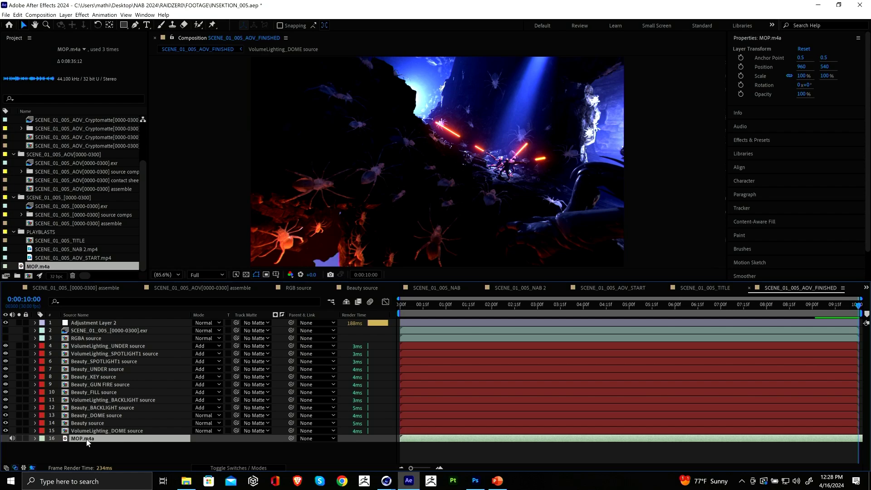
right_click(87, 442)
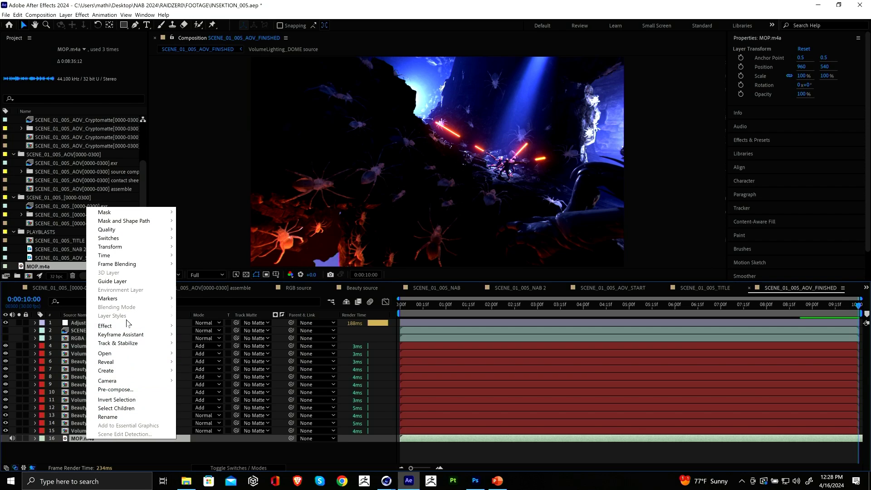
left_click(79, 450)
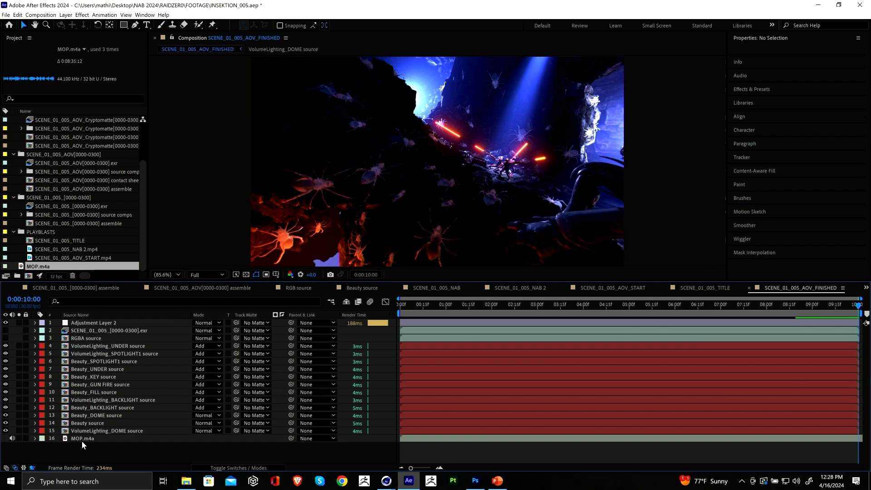
right_click(83, 439)
mouse_move(120, 335)
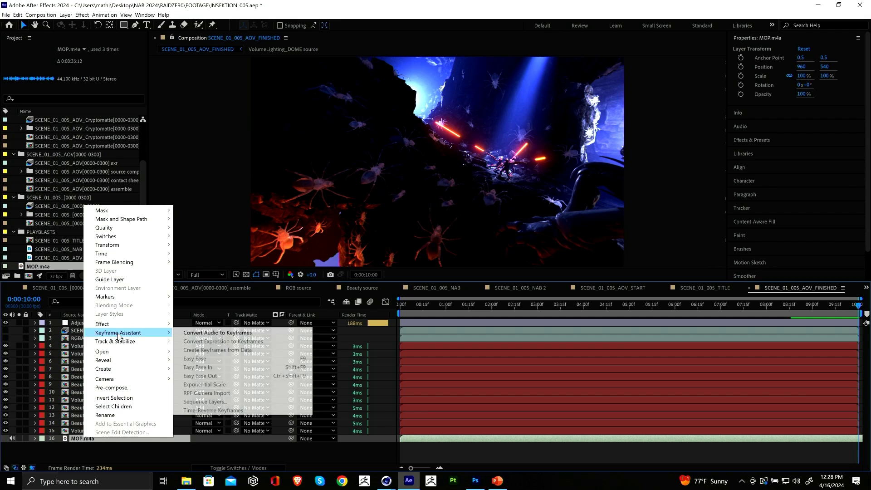
left_click(213, 335)
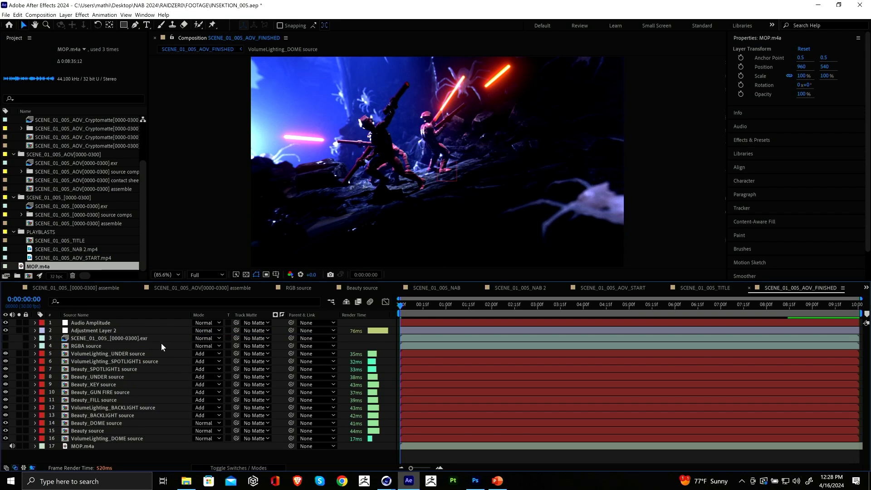
Delete the Left Channel and Right Channel effects from the Audio Amplitude layer.
left_click(102, 325)
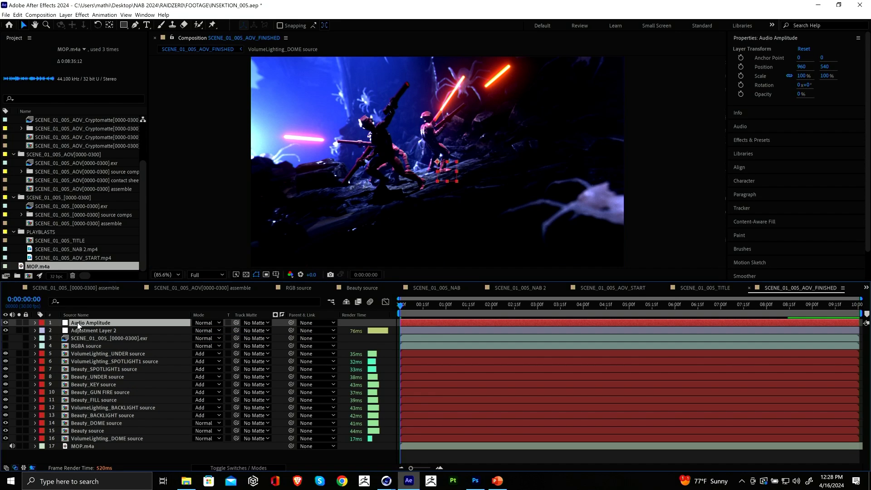
left_click(35, 323)
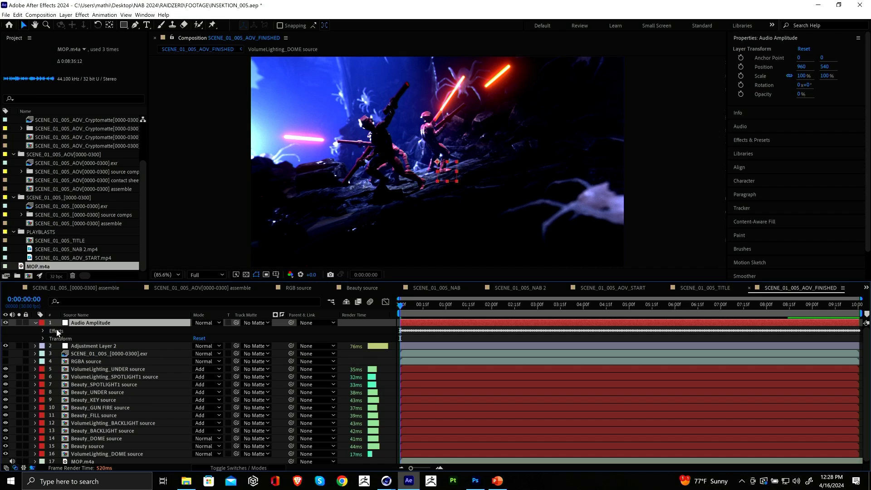
left_click(43, 331)
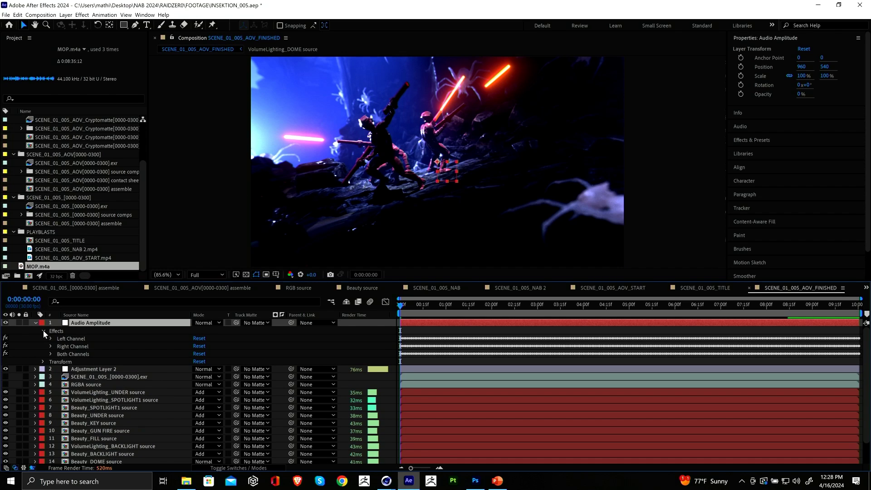
left_click(66, 339)
left_click(84, 345, "shift")
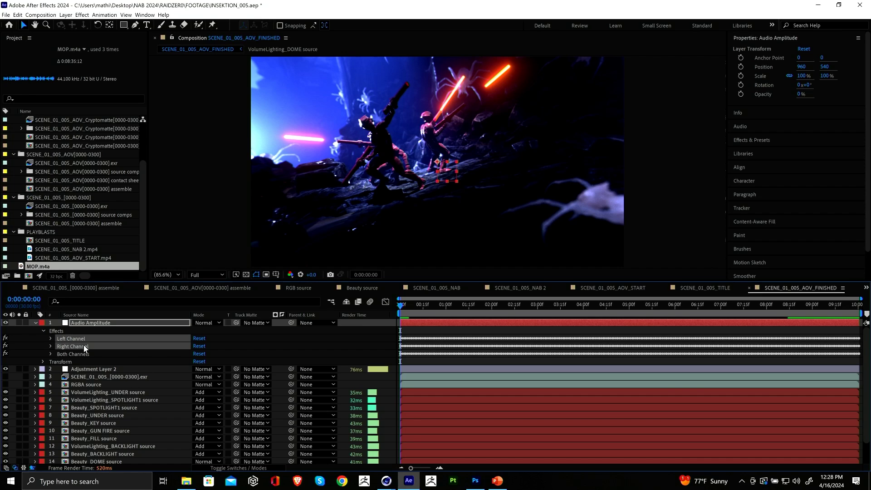
key("Delete")
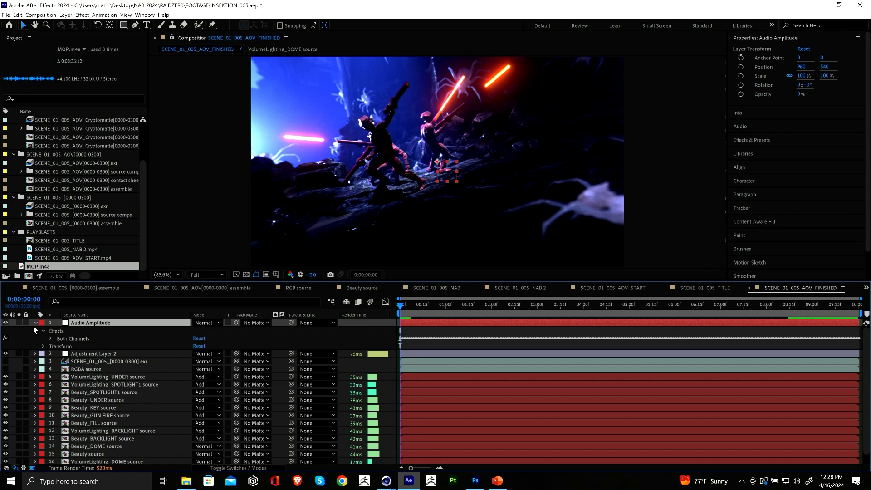
Expand the Both Channels effect of Audio Amplitude and examine its Slider keyframe curve in the Graph Editor.
left_click(64, 338)
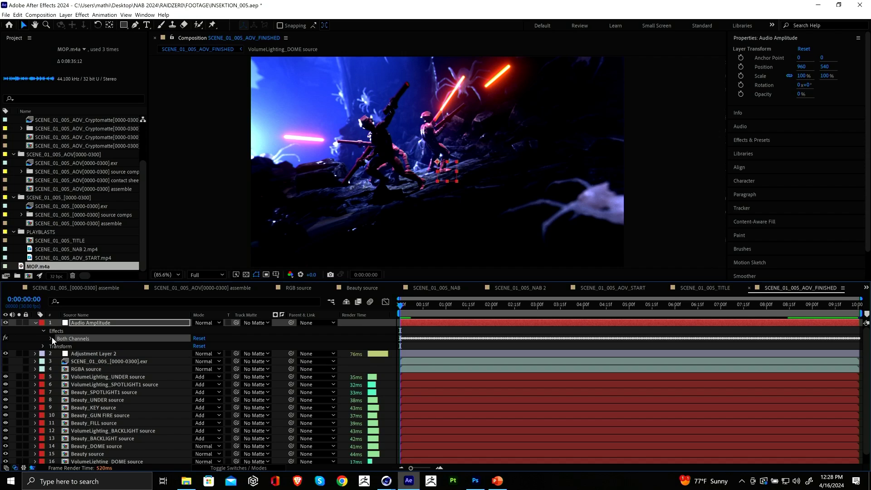
left_click(52, 336)
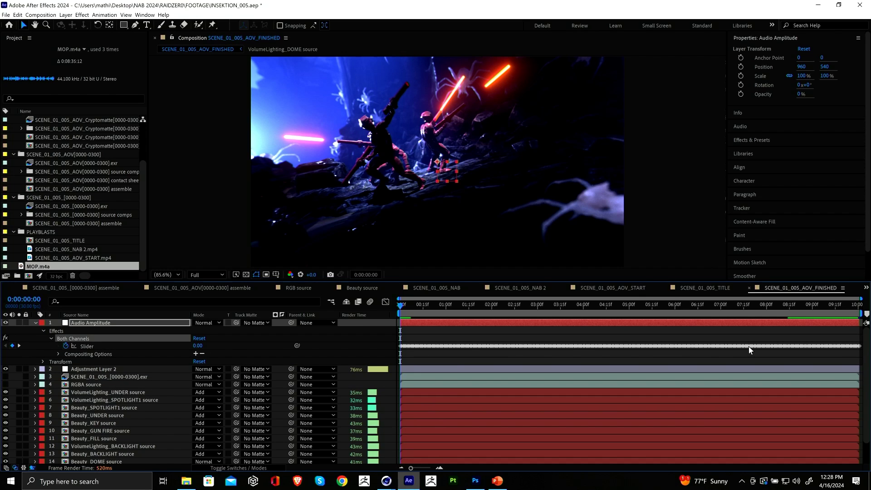
left_click(386, 303)
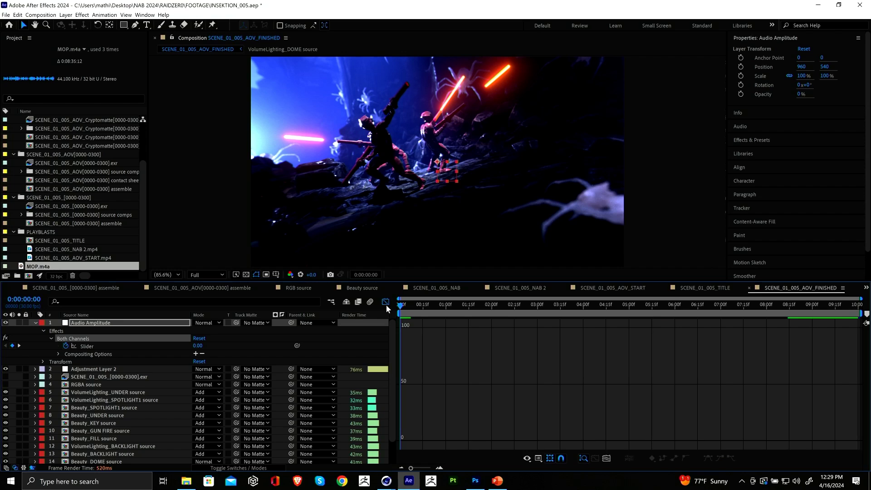
left_click(88, 347)
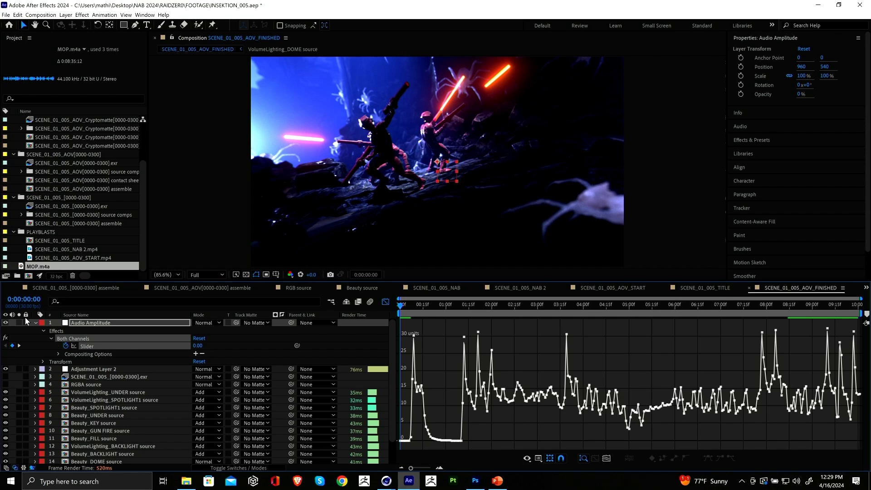
Add an expression to the Opacity of VolumeLighting_UNDER source, linking it to the Both Channels Slider of Audio Amplitude.
left_click(84, 393)
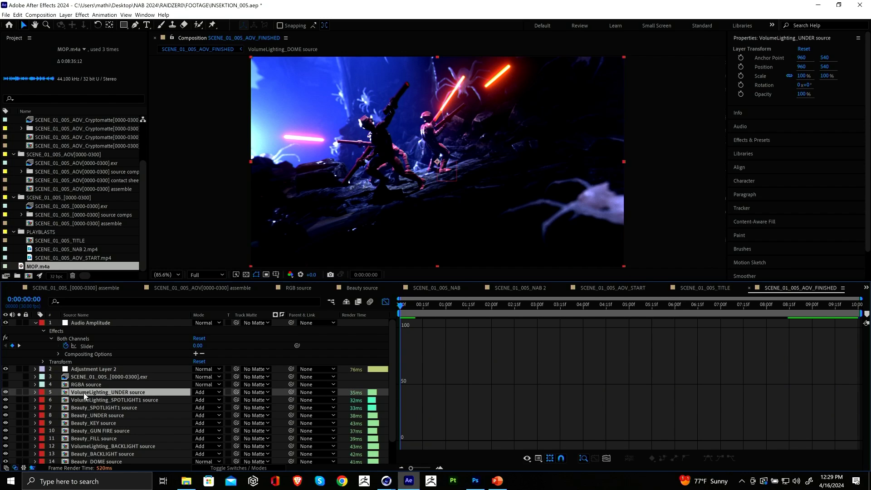
key("t")
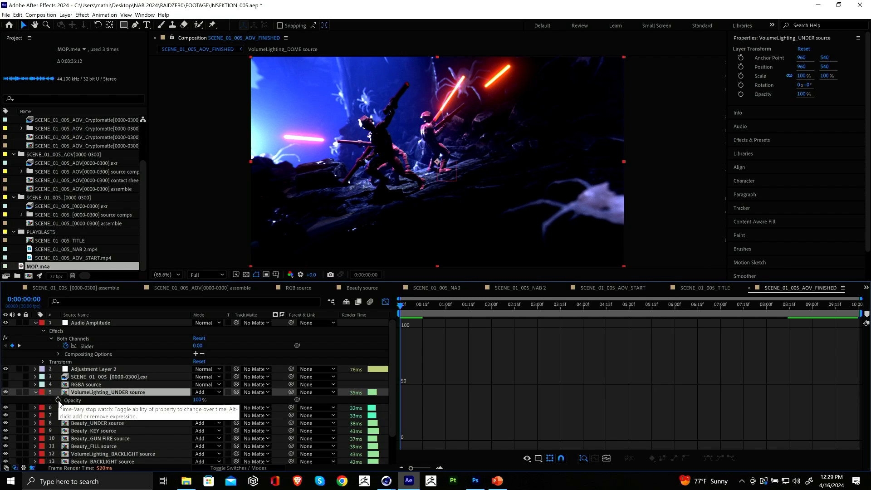
left_click(58, 401, "alt")
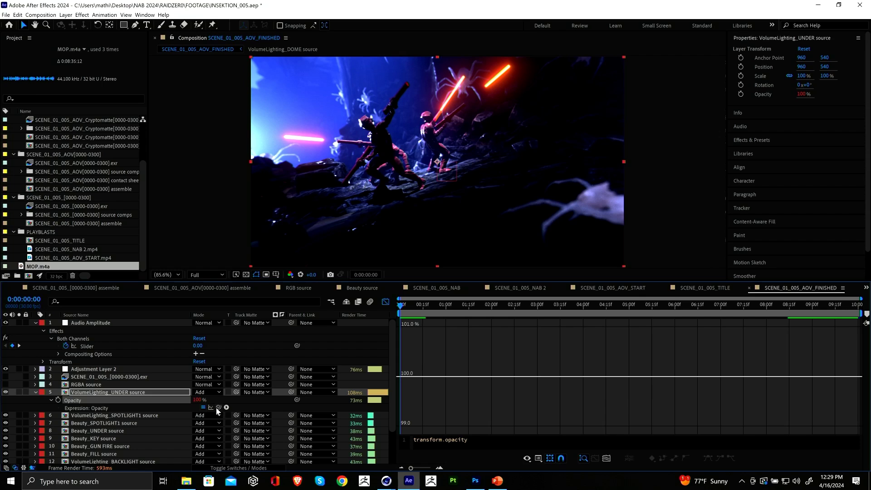
left_click_drag(219, 408, 87, 346)
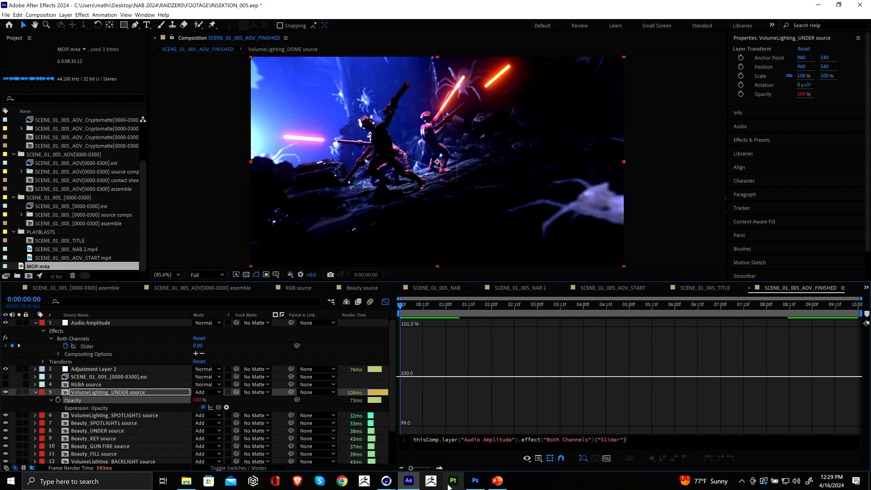
Switch to the NAB_2024_001.pptx presentation in PowerPoint, play the video on slide 23 and go on to slide 24.
left_click(496, 483)
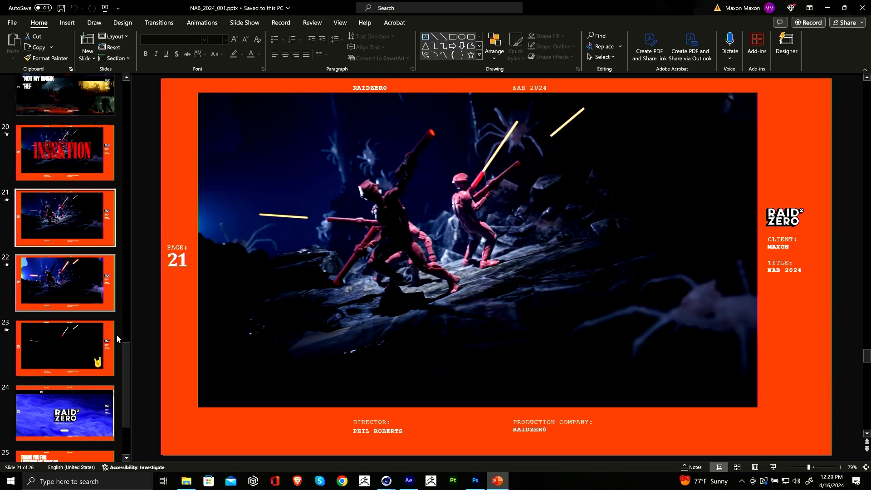
left_click(66, 334)
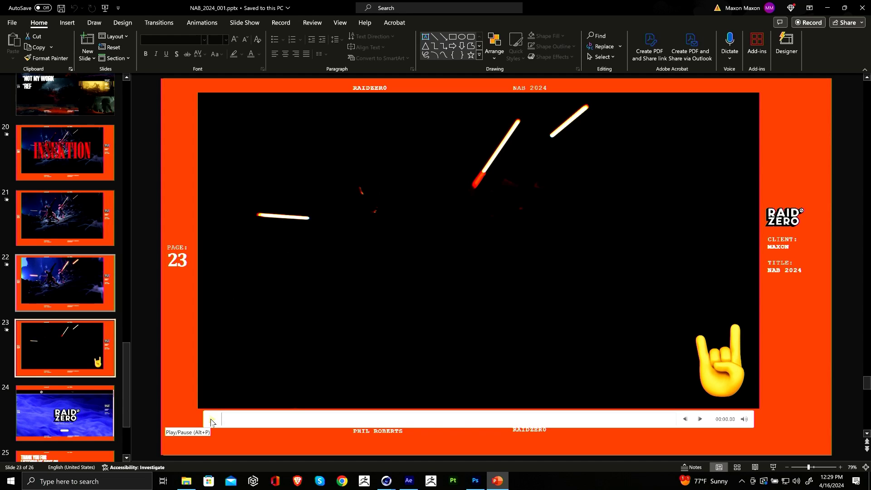
left_click(211, 422)
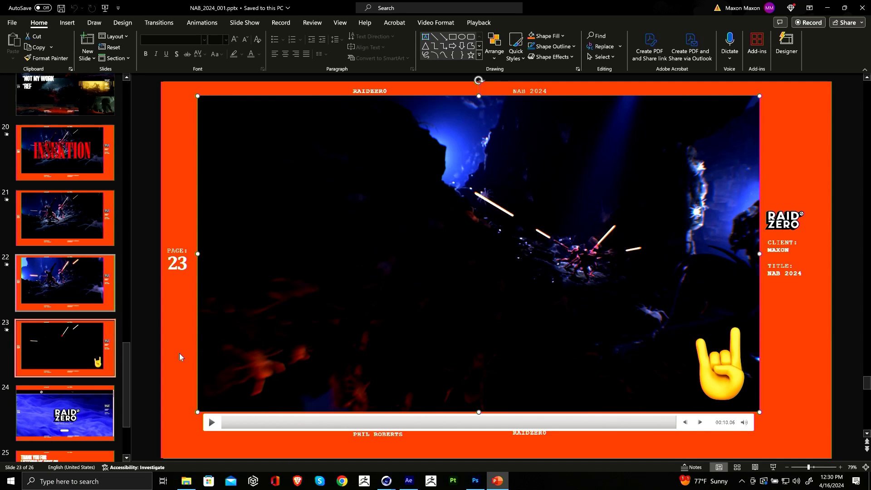
left_click(211, 426)
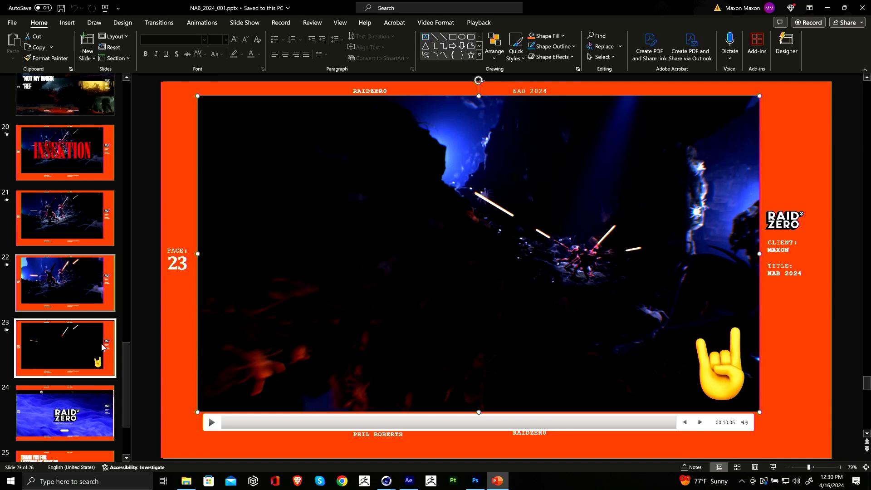
left_click_drag(124, 350, 124, 356)
left_click(101, 377)
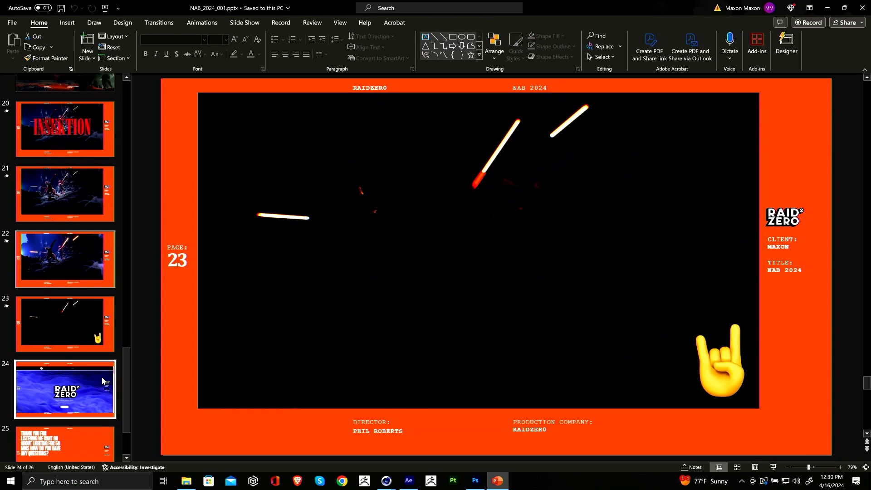